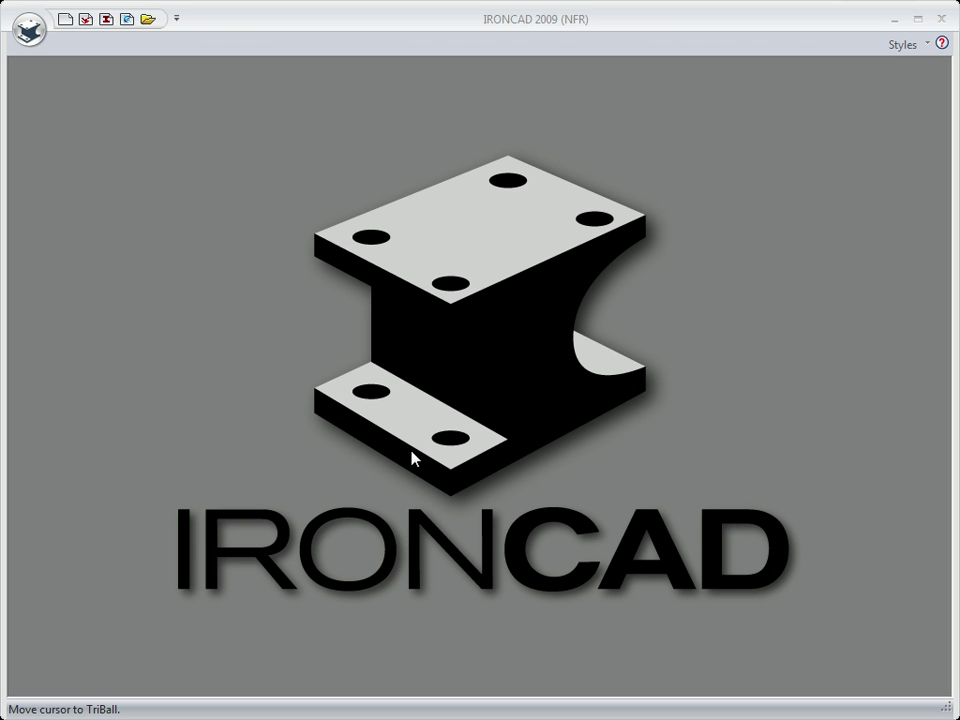
Step: Create a new 3D scene from the Tutorials tab's Triball2 template
{"action": "left_click", "coordinate": [65, 19]}
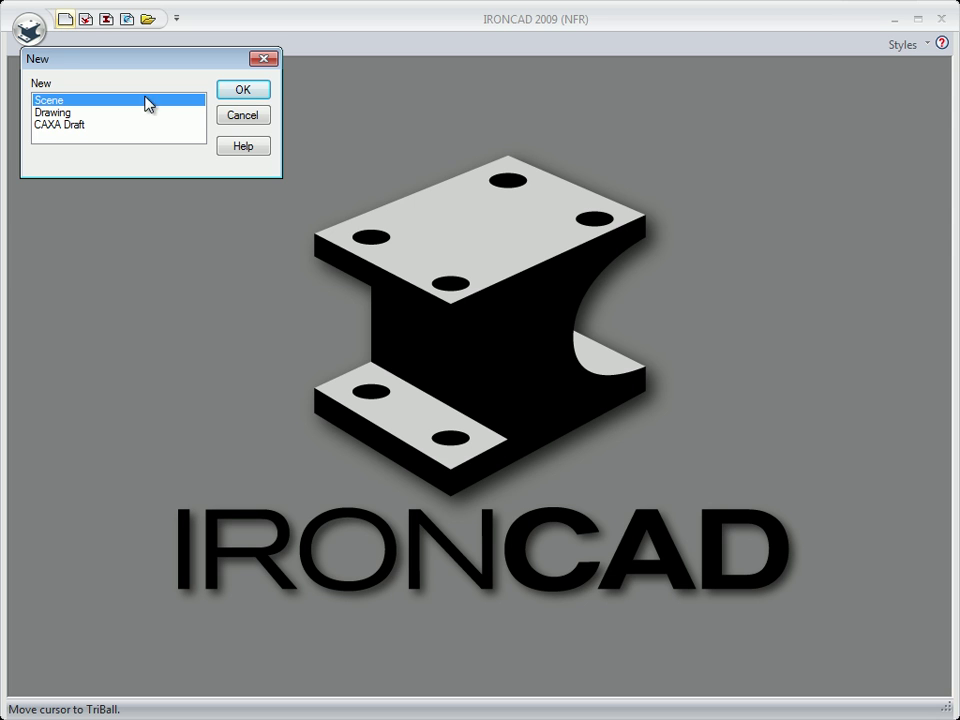
{"action": "left_click", "coordinate": [240, 91]}
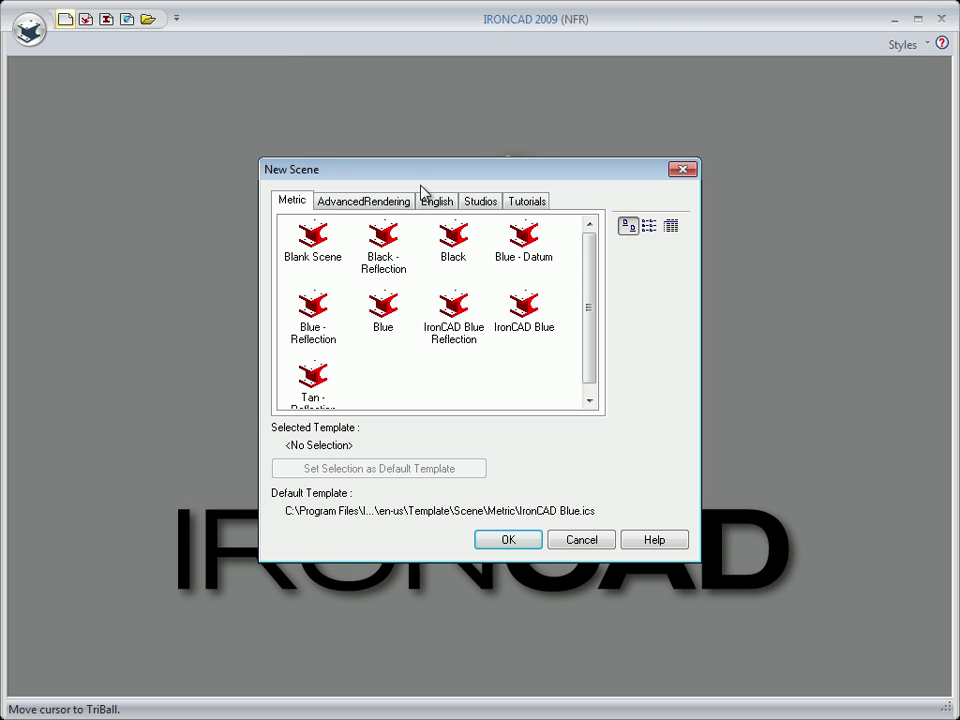
{"action": "left_click", "coordinate": [536, 201]}
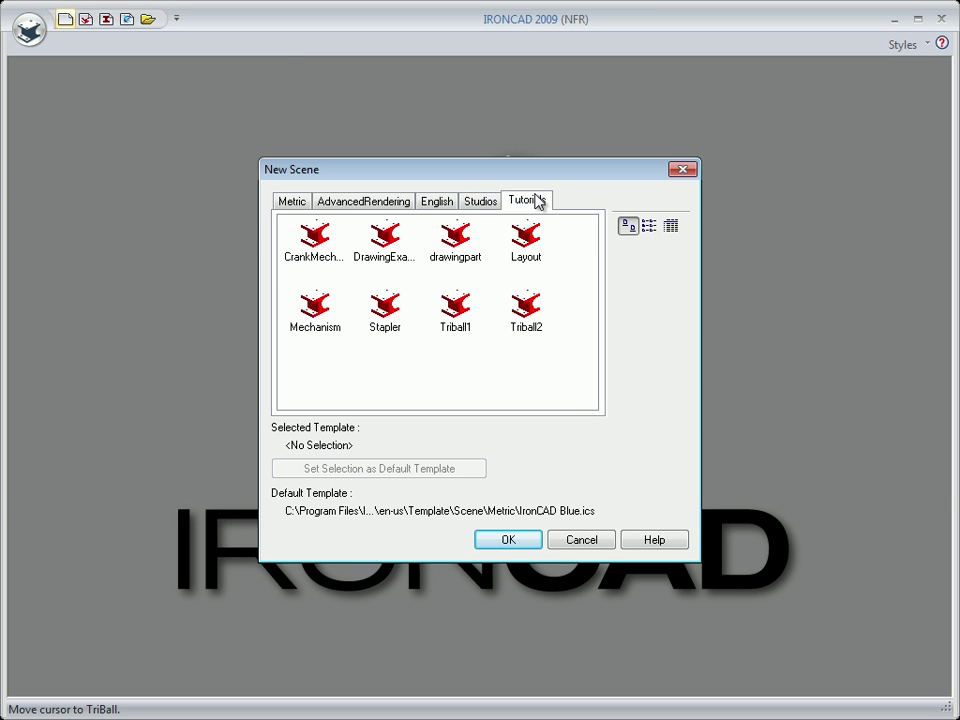
{"action": "left_click", "coordinate": [527, 312]}
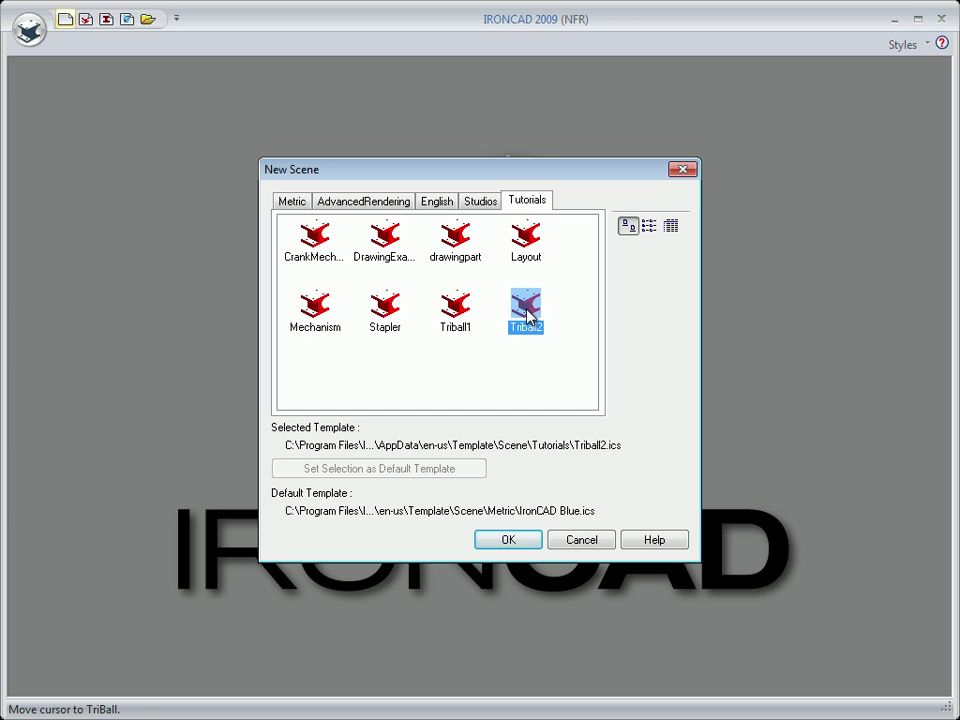
{"action": "left_click", "coordinate": [507, 540]}
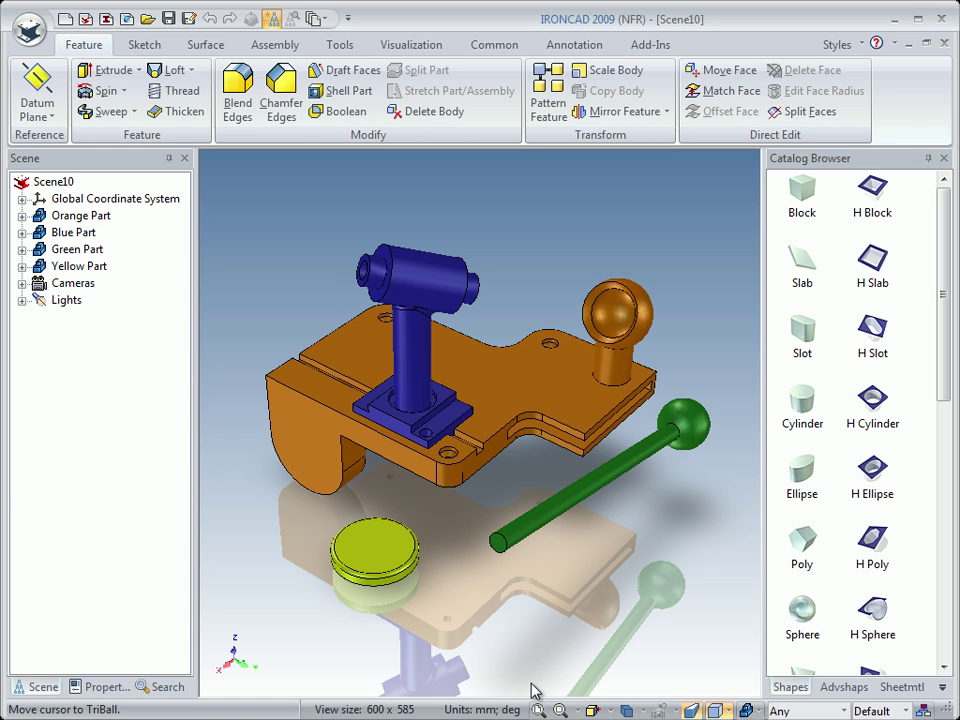
Step: Snap the green rod's ball end to the centre point of the orange ball with the TriBall
{"action": "left_click", "coordinate": [634, 470]}
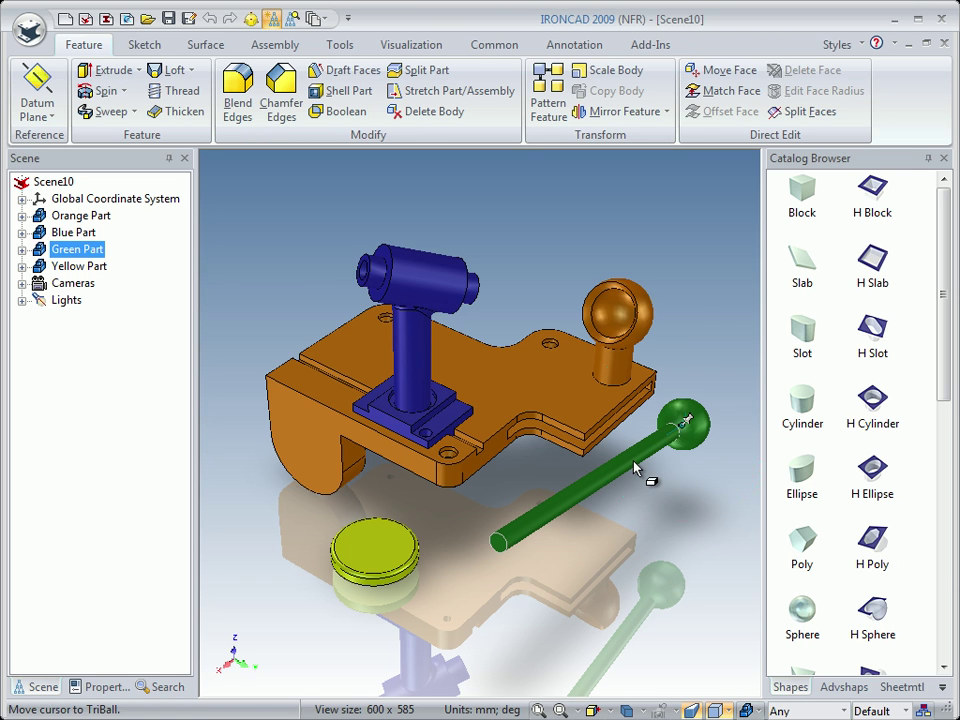
{"action": "left_click", "coordinate": [636, 467]}
{"action": "right_click", "coordinate": [688, 448]}
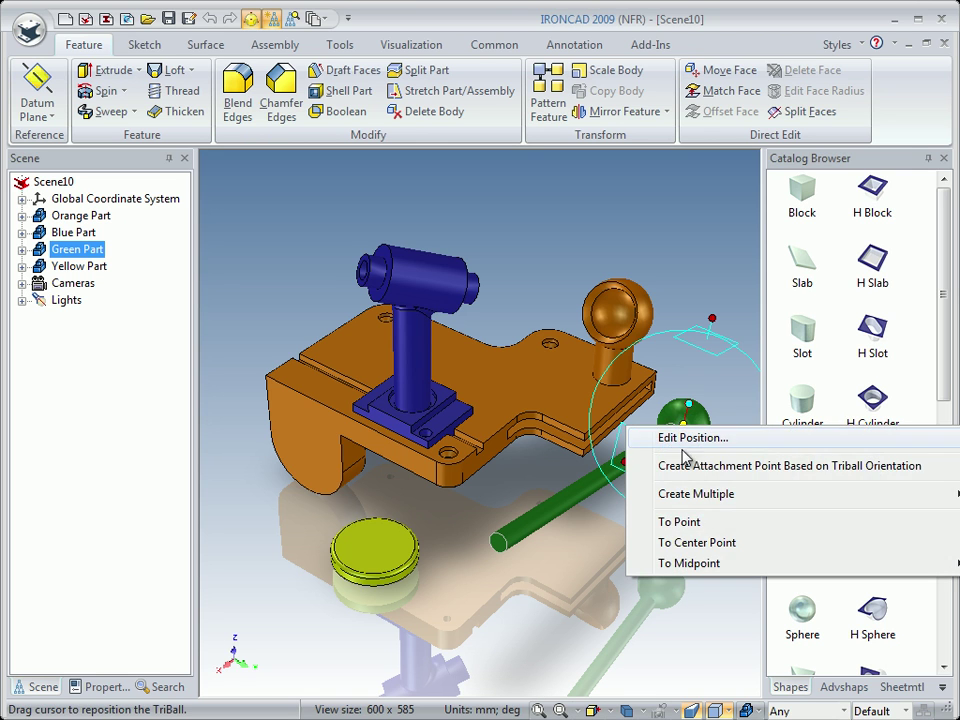
{"action": "left_click", "coordinate": [660, 543]}
{"action": "left_click", "coordinate": [617, 333]}
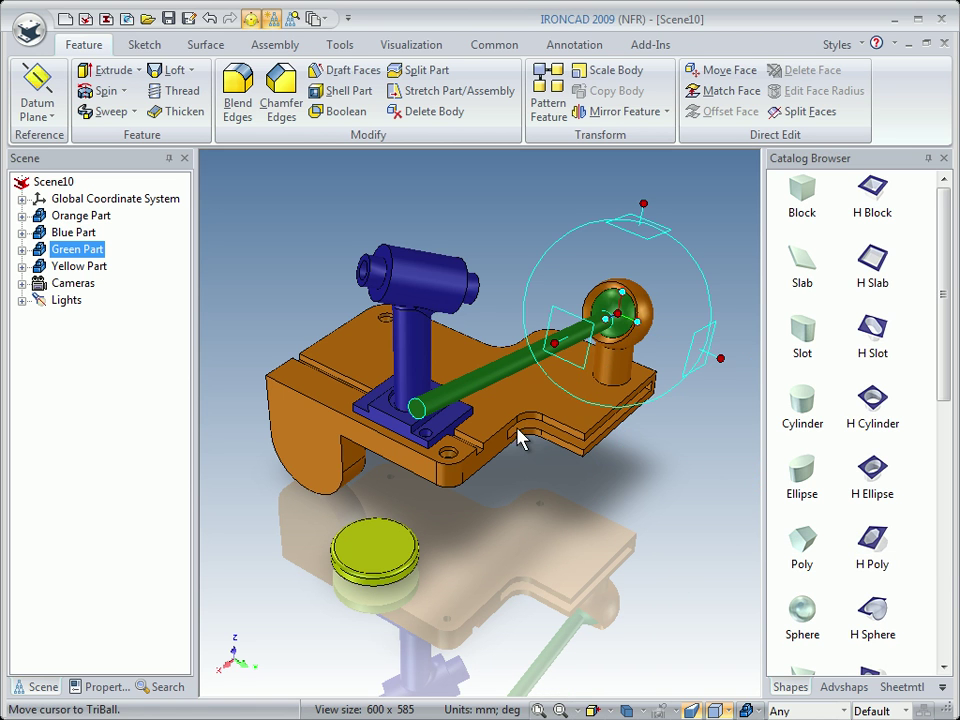
Step: Align the green rod parallel to the blue cylinder's axis
{"action": "right_click", "coordinate": [603, 327]}
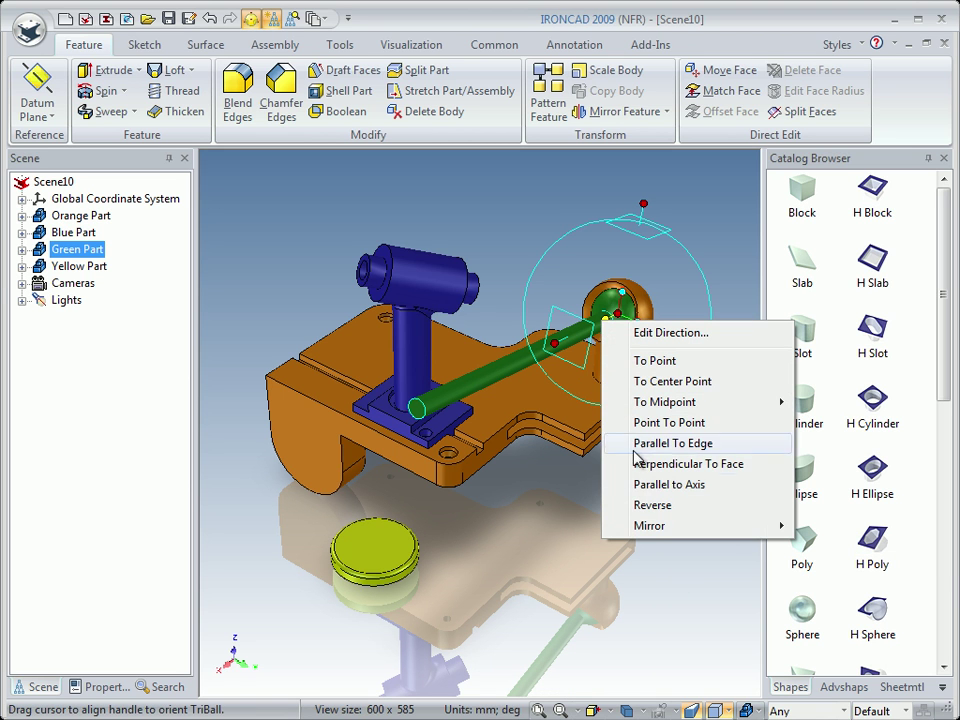
{"action": "left_click", "coordinate": [645, 484]}
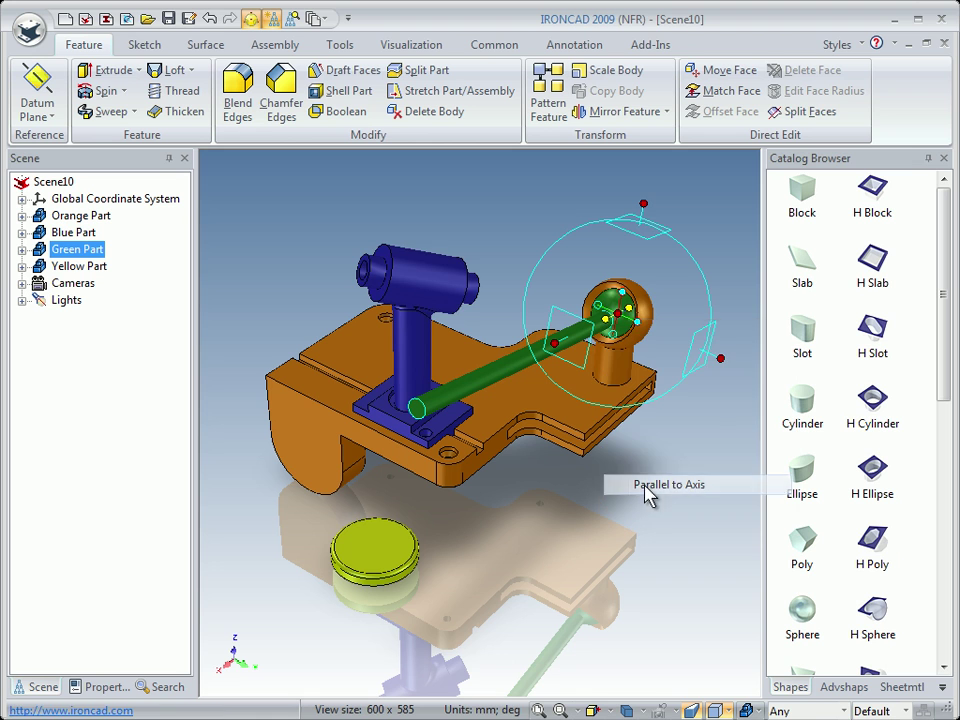
{"action": "left_click", "coordinate": [435, 300]}
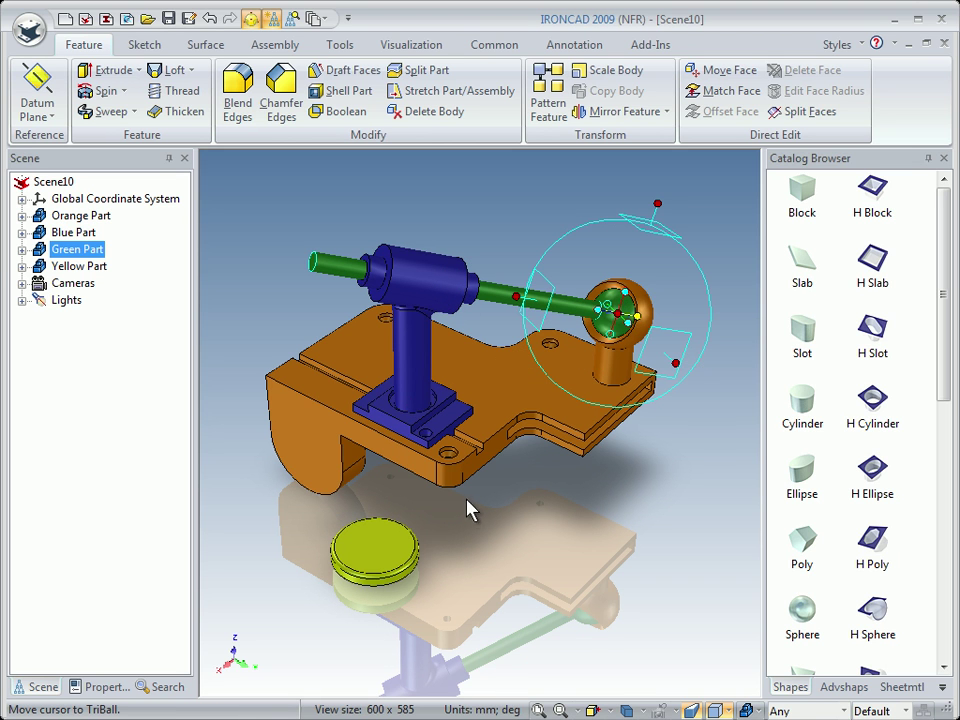
{"action": "key", "text": "F10"}
{"action": "left_click", "coordinate": [377, 556]}
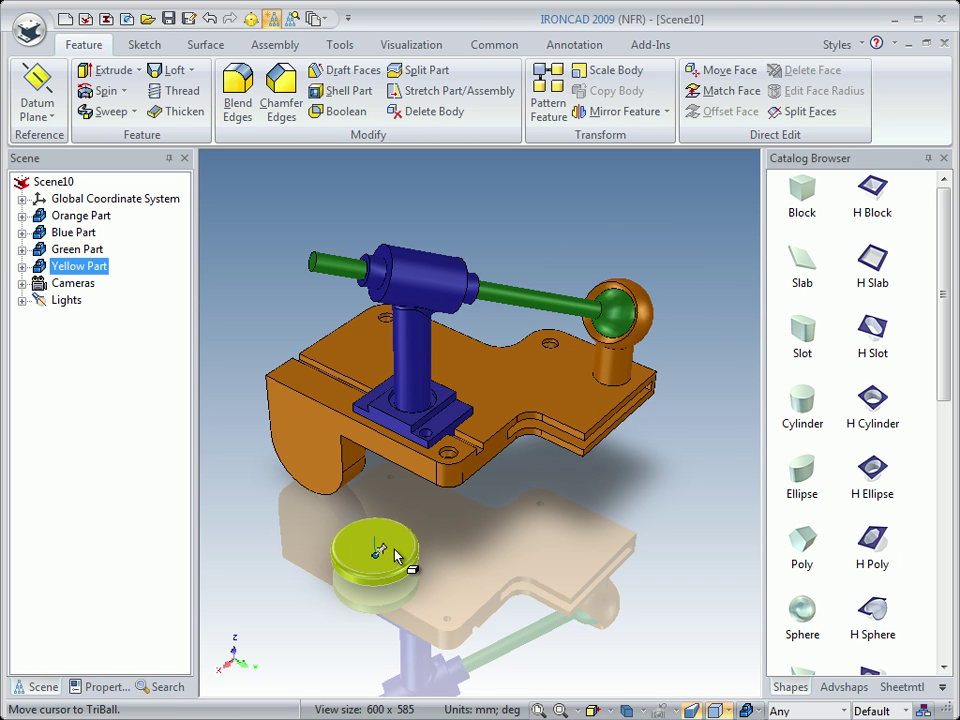
Step: Orient the yellow disc perpendicular to the orange base's face
{"action": "key", "text": "F10"}
{"action": "right_click", "coordinate": [377, 549]}
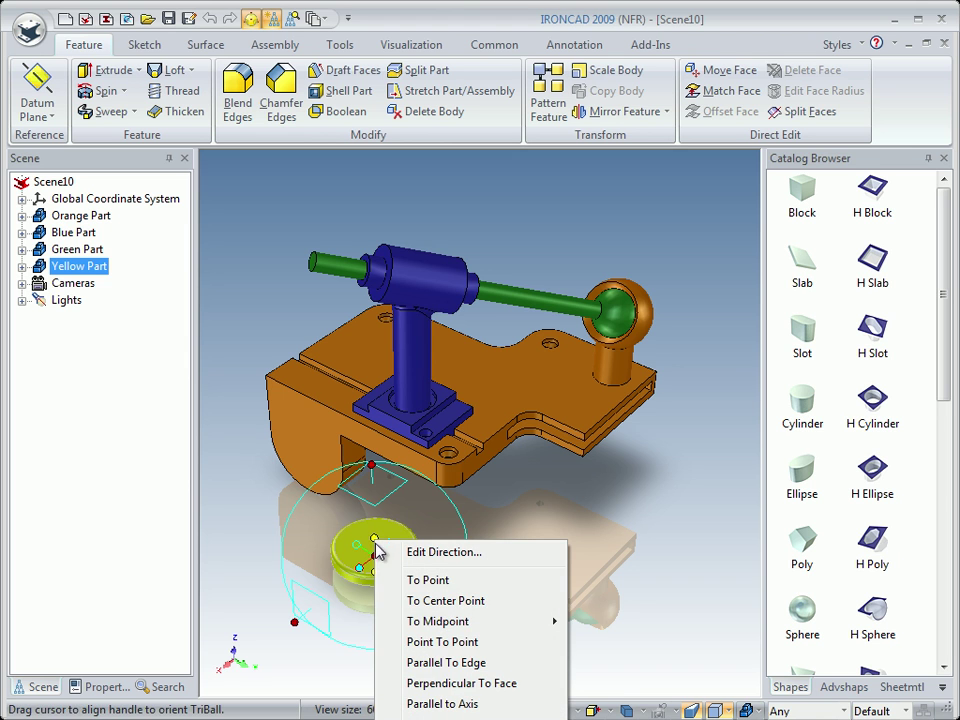
{"action": "left_click", "coordinate": [395, 683]}
{"action": "left_click", "coordinate": [317, 476]}
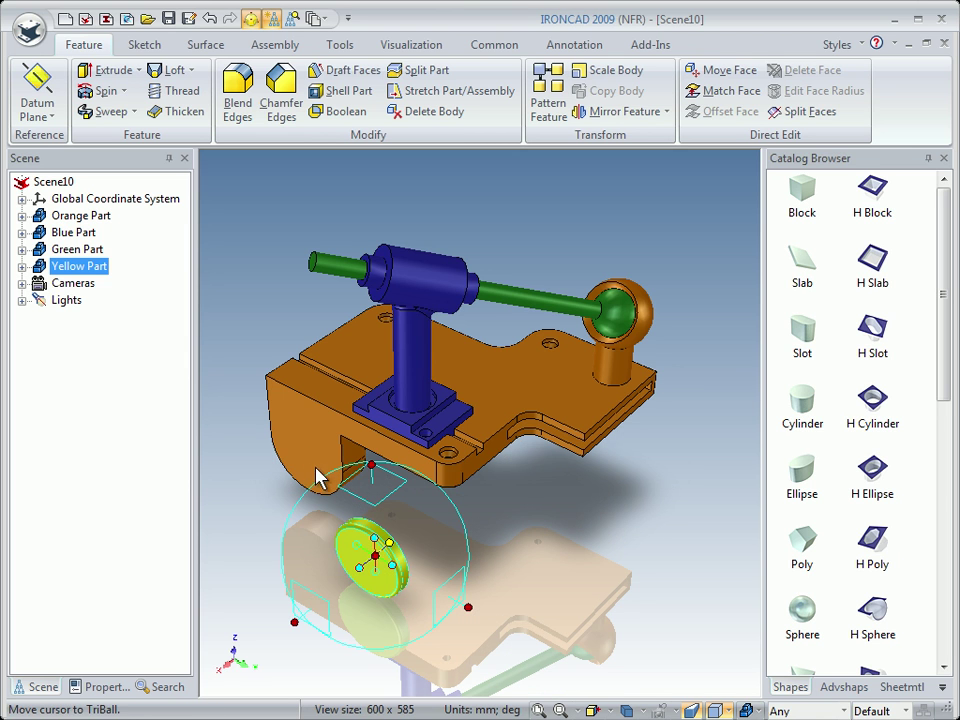
Step: Move the yellow disc to the centre point of the orange base's rounded end
{"action": "right_click", "coordinate": [385, 563]}
{"action": "left_click", "coordinate": [456, 673]}
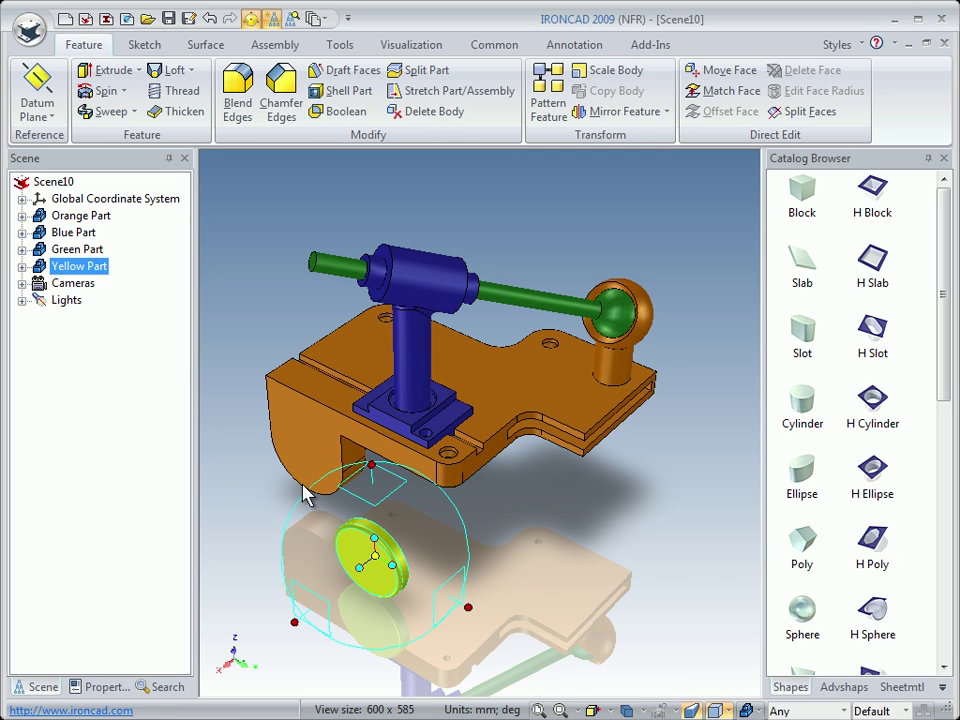
{"action": "left_click", "coordinate": [303, 492]}
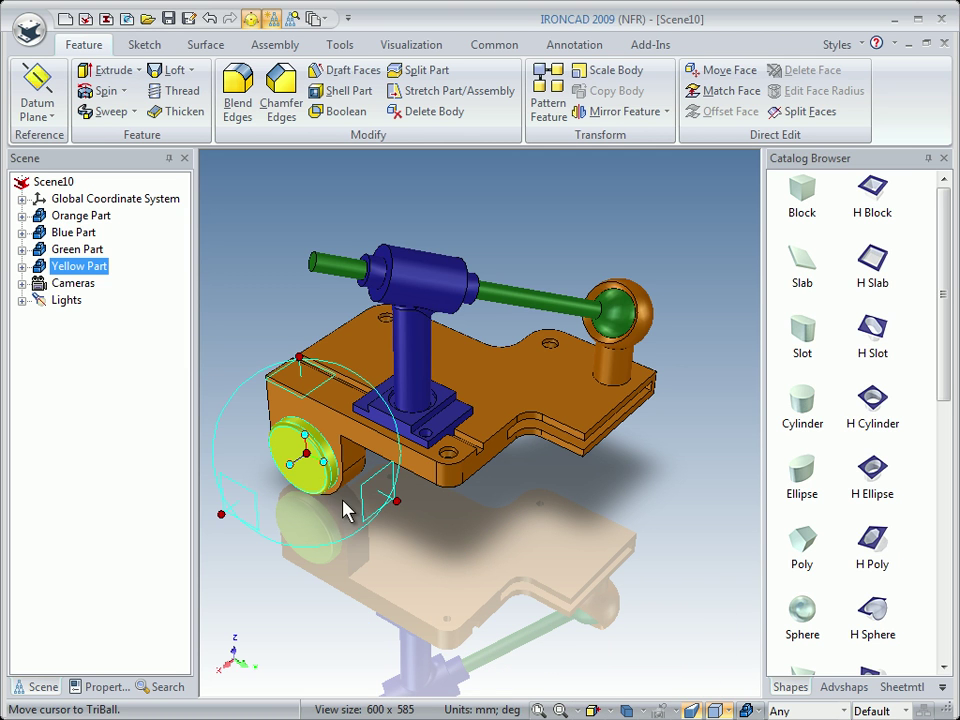
{"action": "key", "text": "F10"}
{"action": "right_click", "coordinate": [325, 474]}
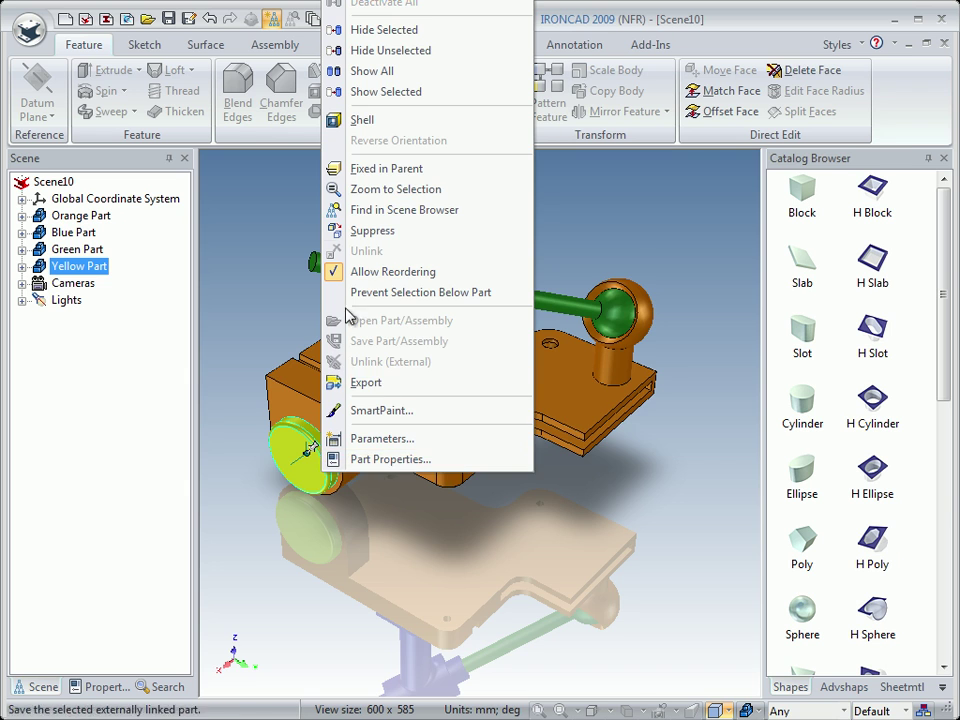
Step: Drop a Custom Hole from the Tools catalog onto the yellow disc's centre
{"action": "left_click", "coordinate": [395, 189]}
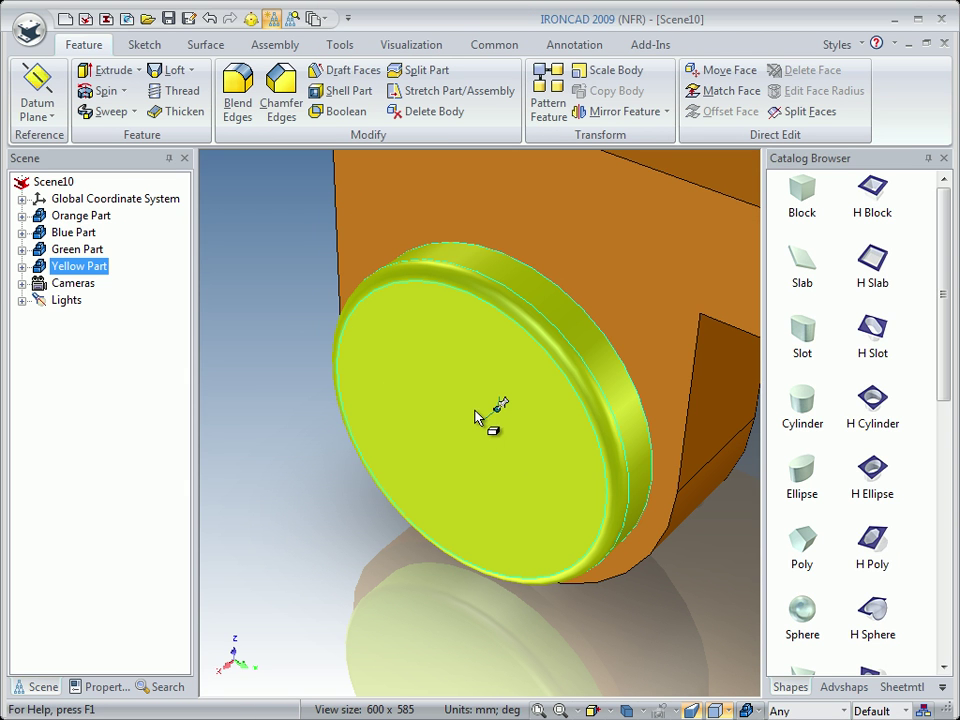
{"action": "left_click", "coordinate": [940, 687]}
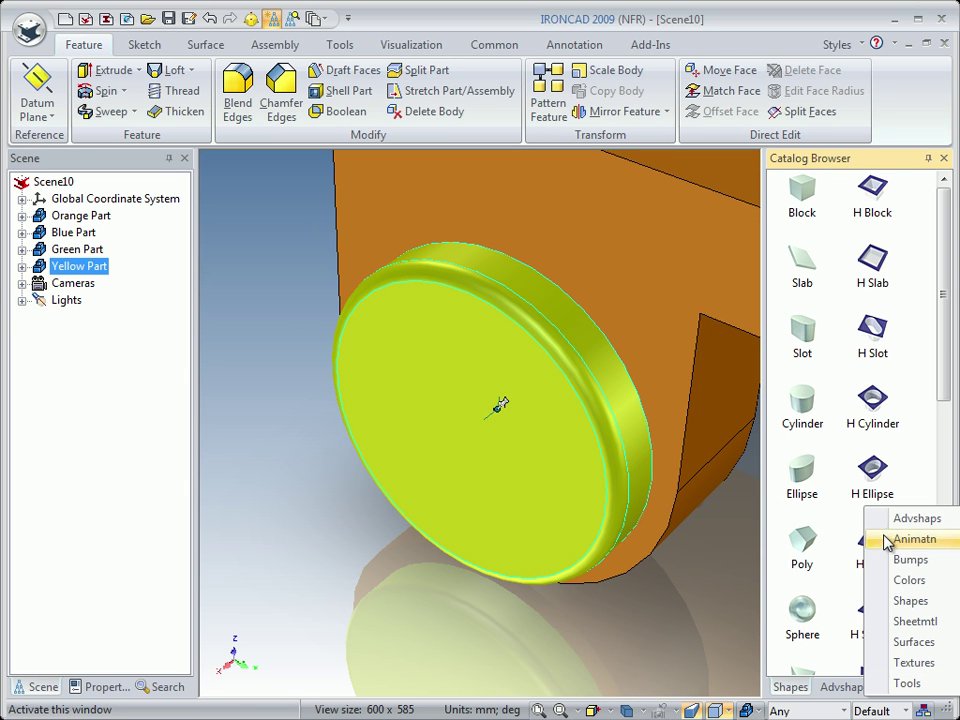
{"action": "left_click", "coordinate": [907, 683]}
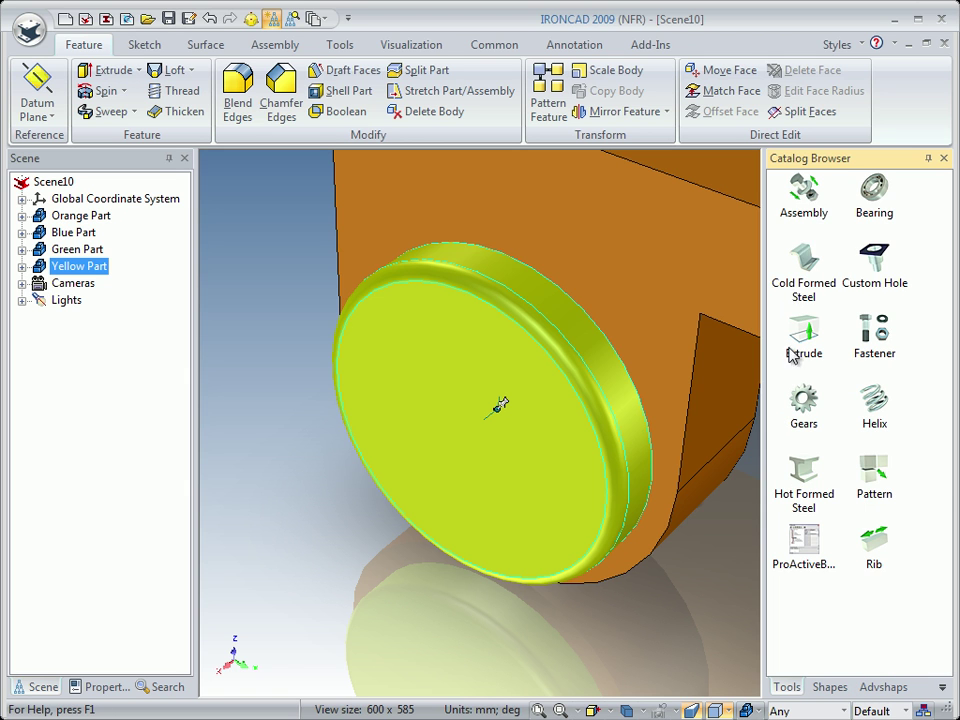
{"action": "left_click_drag", "start_coordinate": [857, 234], "coordinate": [462, 438]}
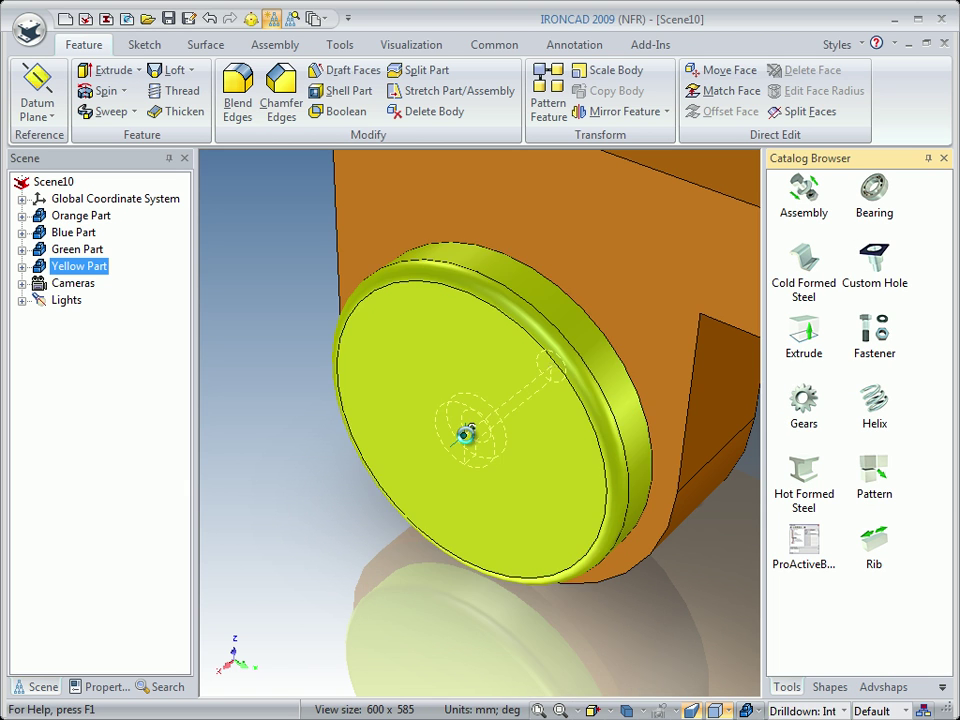
Step: Set the hole to 10 mm diameter, Through All and threaded
{"action": "left_click", "coordinate": [430, 235]}
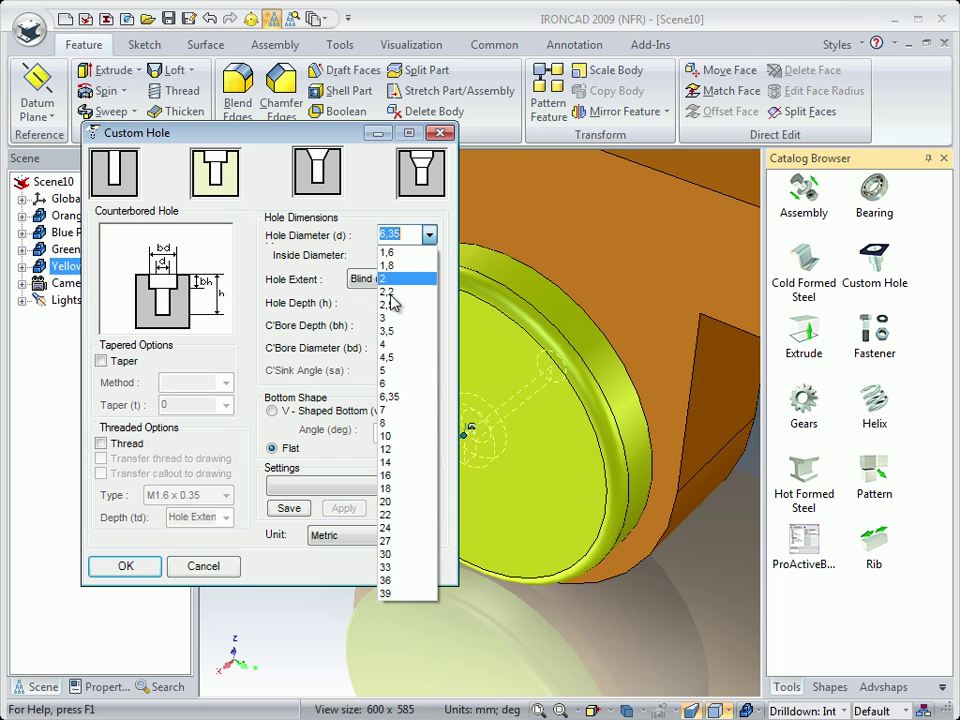
{"action": "left_click", "coordinate": [440, 435]}
{"action": "left_click", "coordinate": [430, 279]}
{"action": "left_click", "coordinate": [388, 311]}
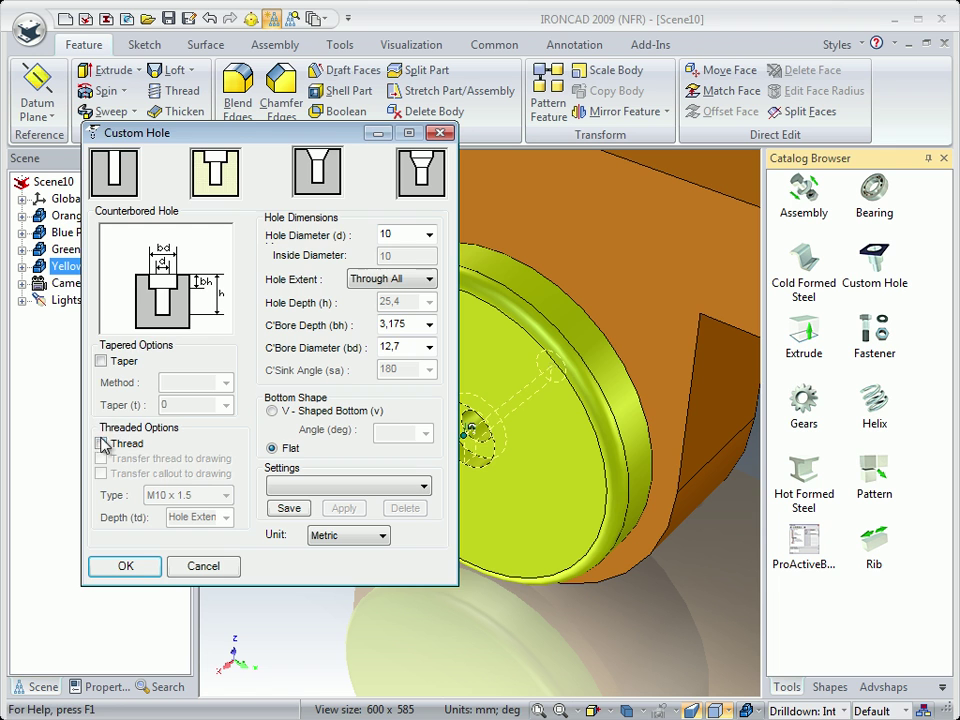
{"action": "left_click", "coordinate": [101, 443]}
{"action": "left_click", "coordinate": [125, 566]}
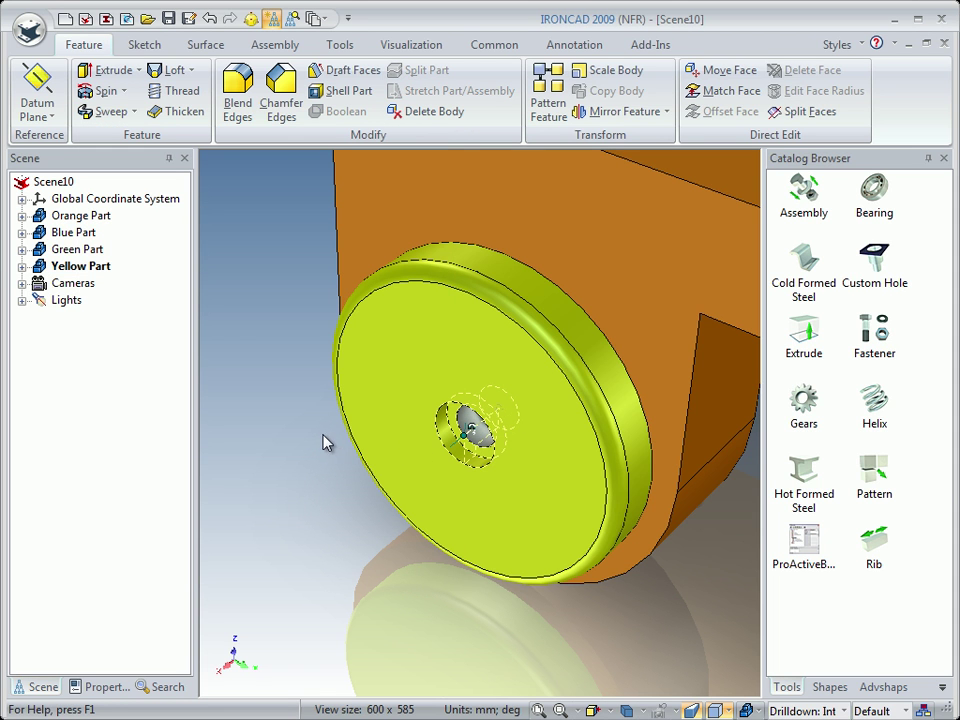
Step: Offset the hole 20 from the disc centre and move the TriBall pivot to the disc centre
{"action": "key", "text": "F10"}
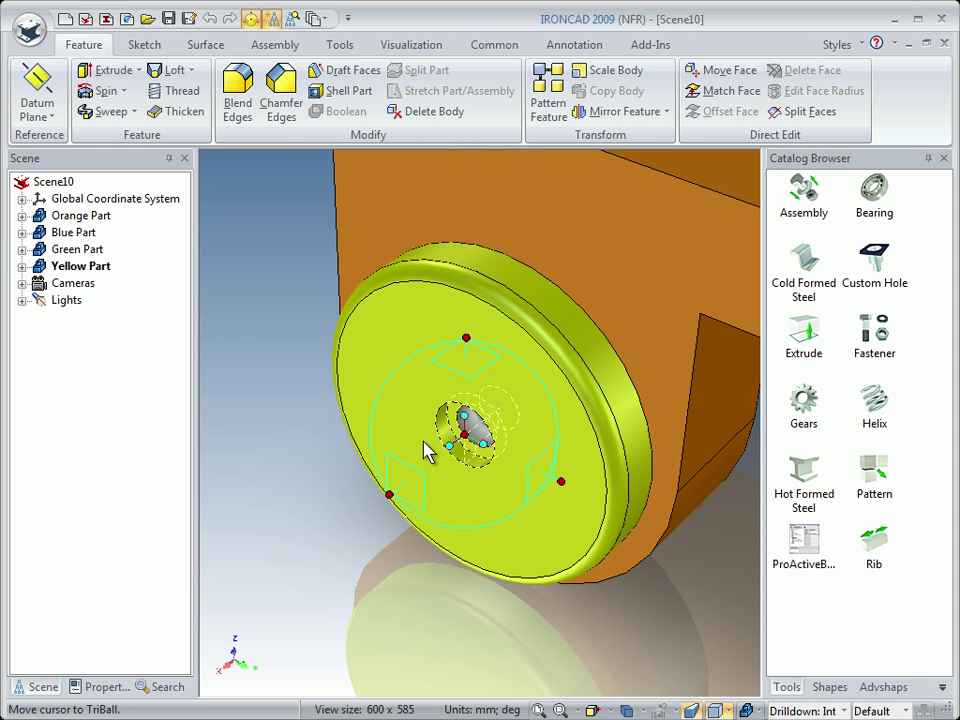
{"action": "right_click", "coordinate": [445, 343]}
{"action": "left_click", "coordinate": [497, 647]}
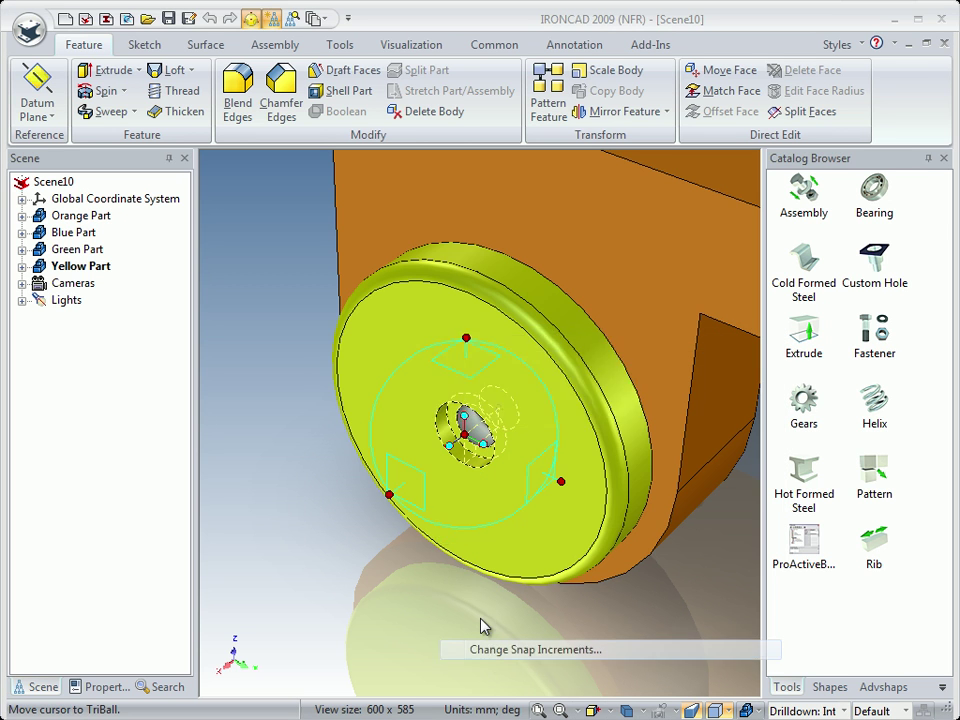
{"action": "left_click", "coordinate": [593, 370]}
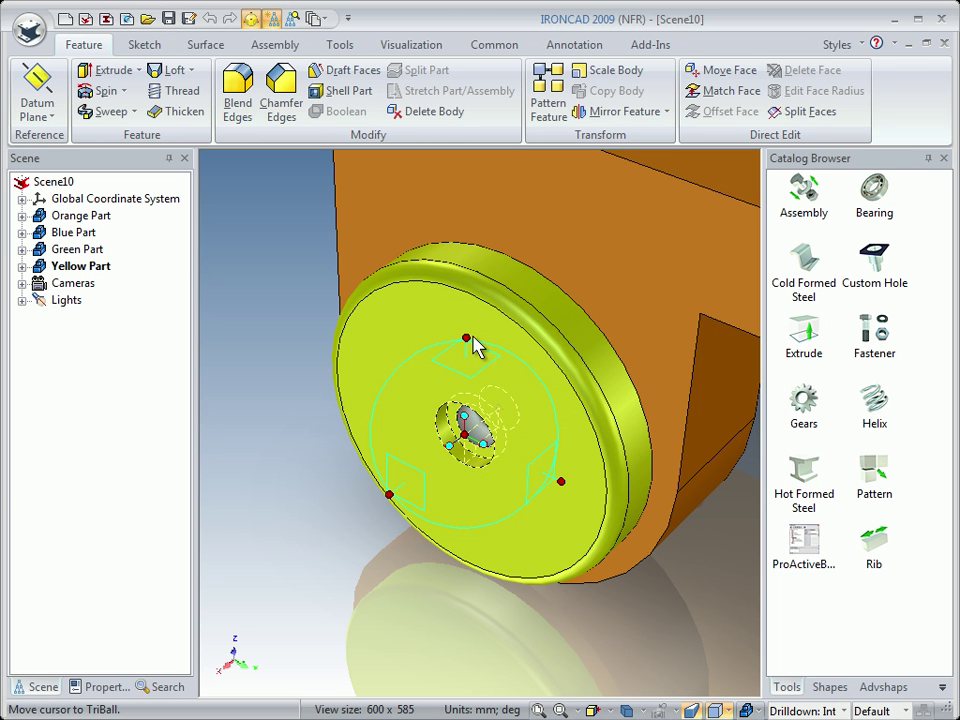
{"action": "left_click_drag", "start_coordinate": [470, 345], "coordinate": [486, 414]}
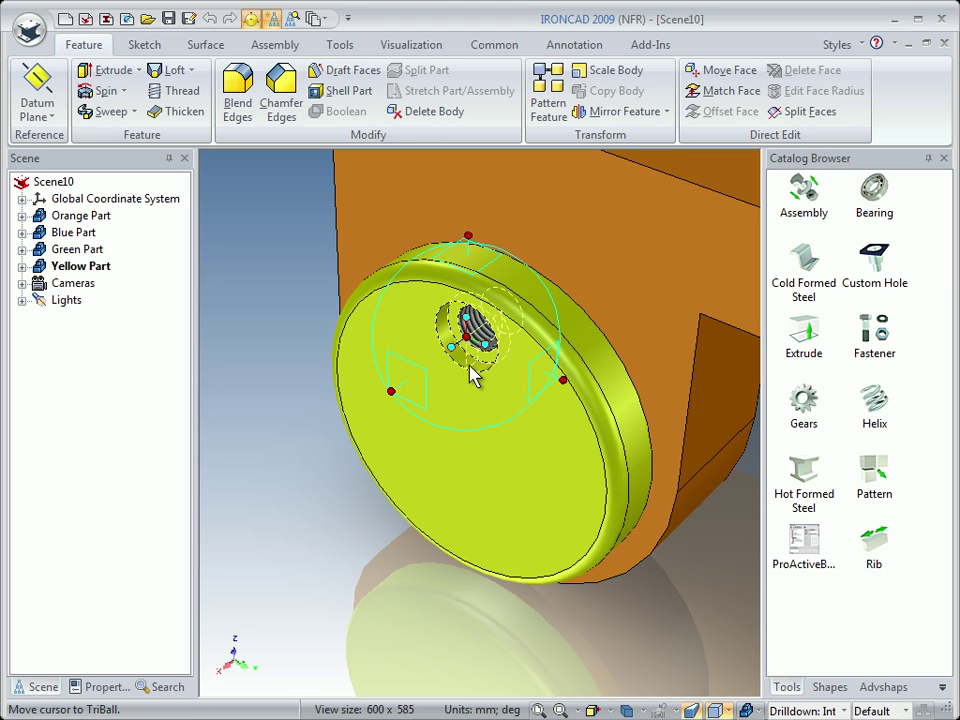
{"action": "right_click_drag", "start_coordinate": [467, 340], "coordinate": [467, 332]}
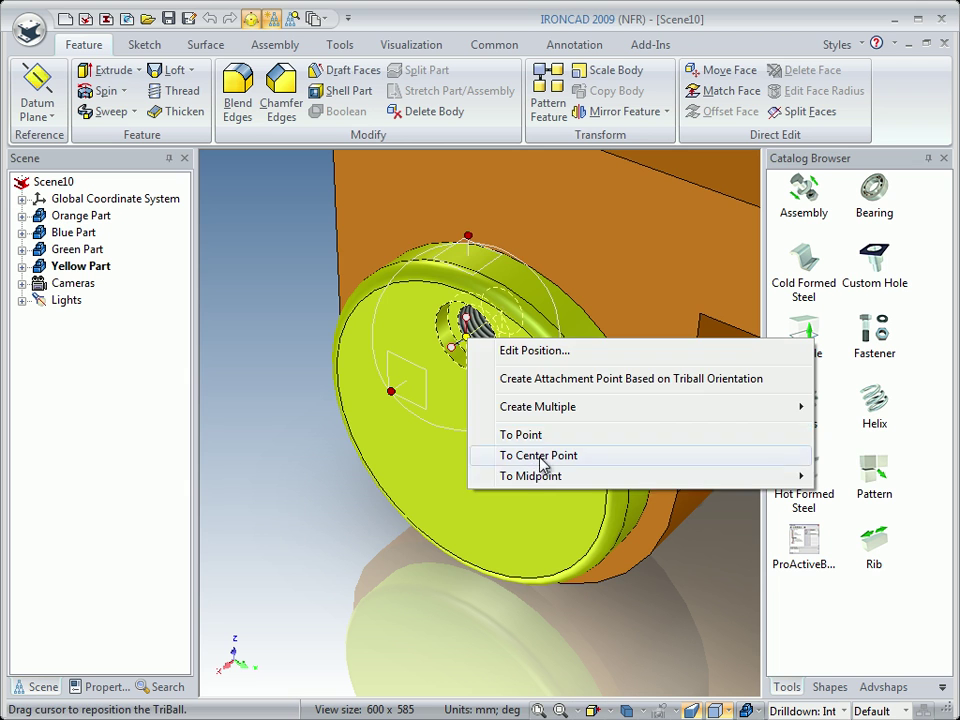
{"action": "left_click", "coordinate": [542, 456]}
{"action": "left_click", "coordinate": [477, 572]}
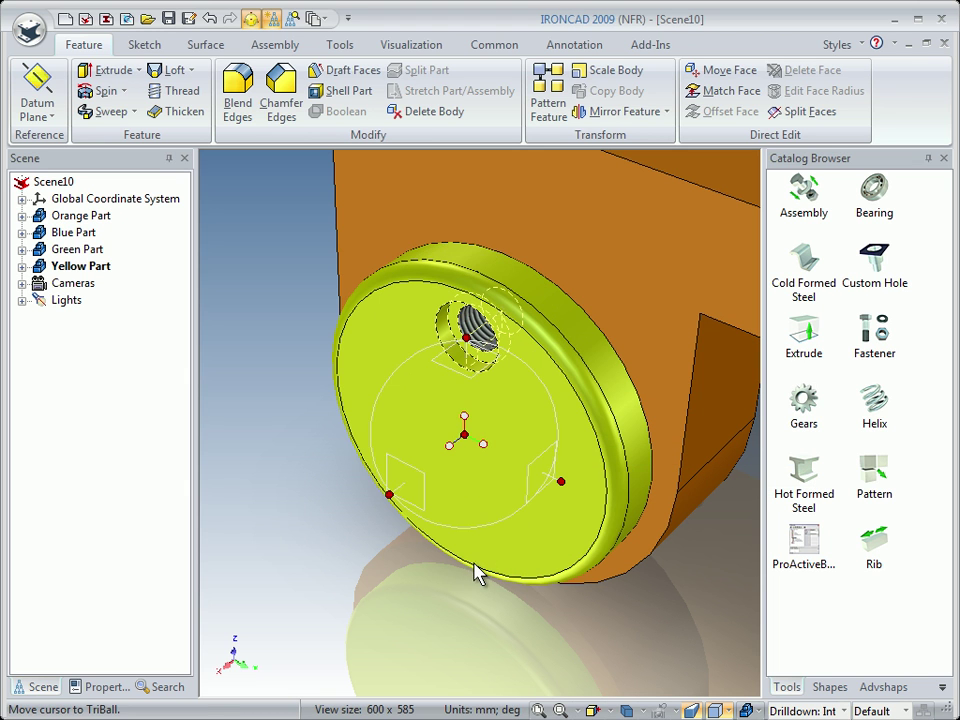
Step: Rotate the hole into 5 linked copies evenly dividing 360 degrees around the disc
{"action": "right_click_drag", "start_coordinate": [400, 500], "coordinate": [447, 415]}
{"action": "left_click", "coordinate": [492, 468]}
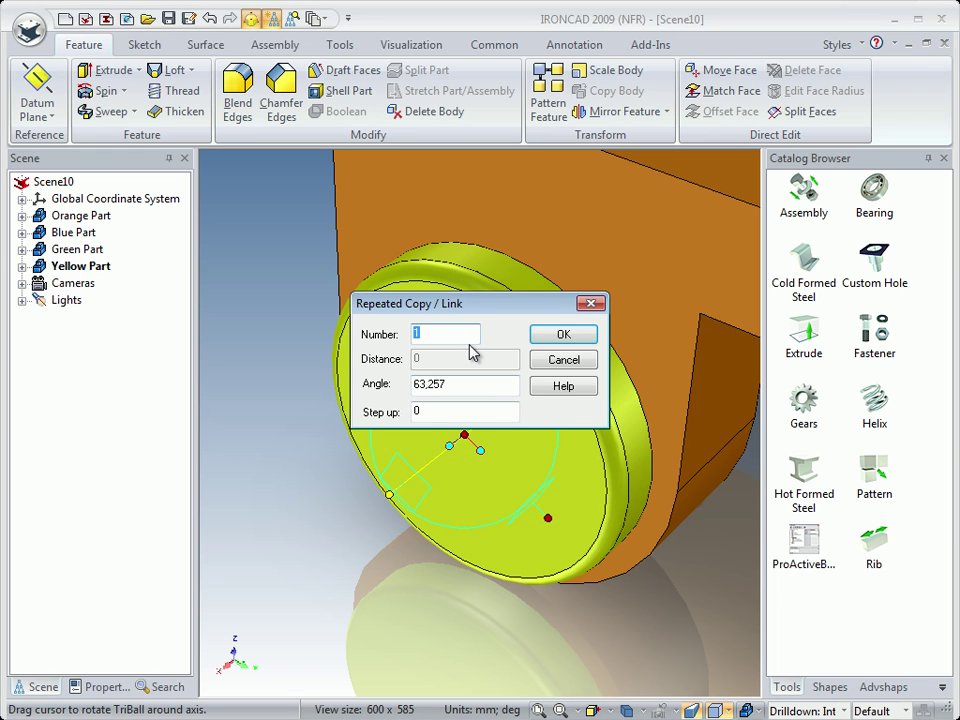
{"action": "type", "text": "5"}
{"action": "key", "text": "Tab"}
{"action": "type", "text": "3"}
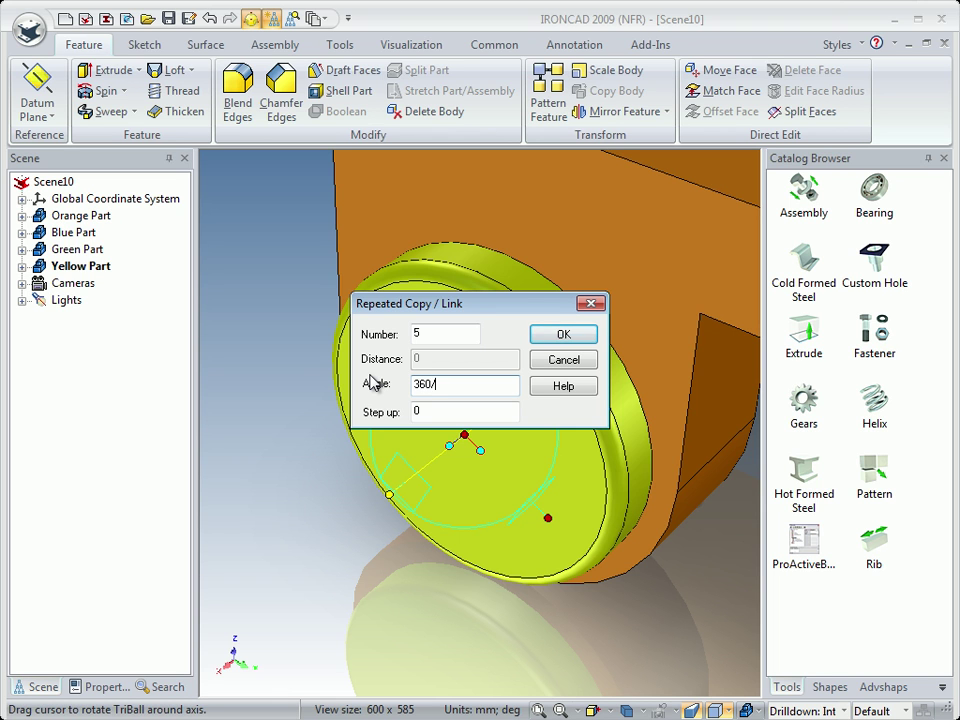
{"action": "key", "text": "Return"}
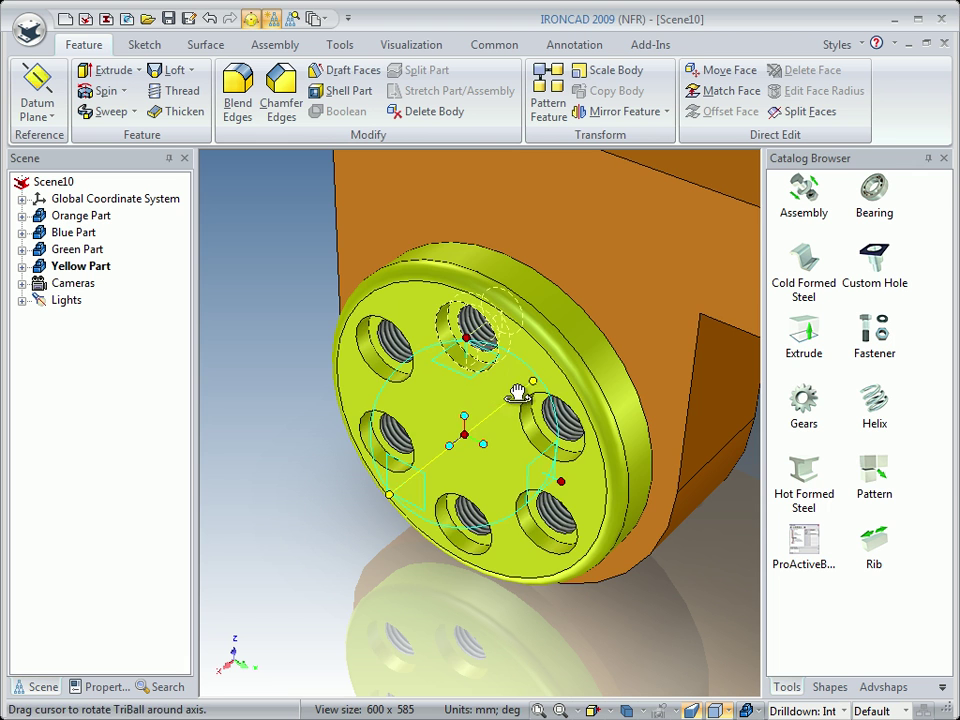
Step: Shorten the blue bracket's mounting hole to the plate's thickness
{"action": "key", "text": "F2"}
{"action": "left_click_drag", "start_coordinate": [461, 326], "coordinate": [574, 443]}
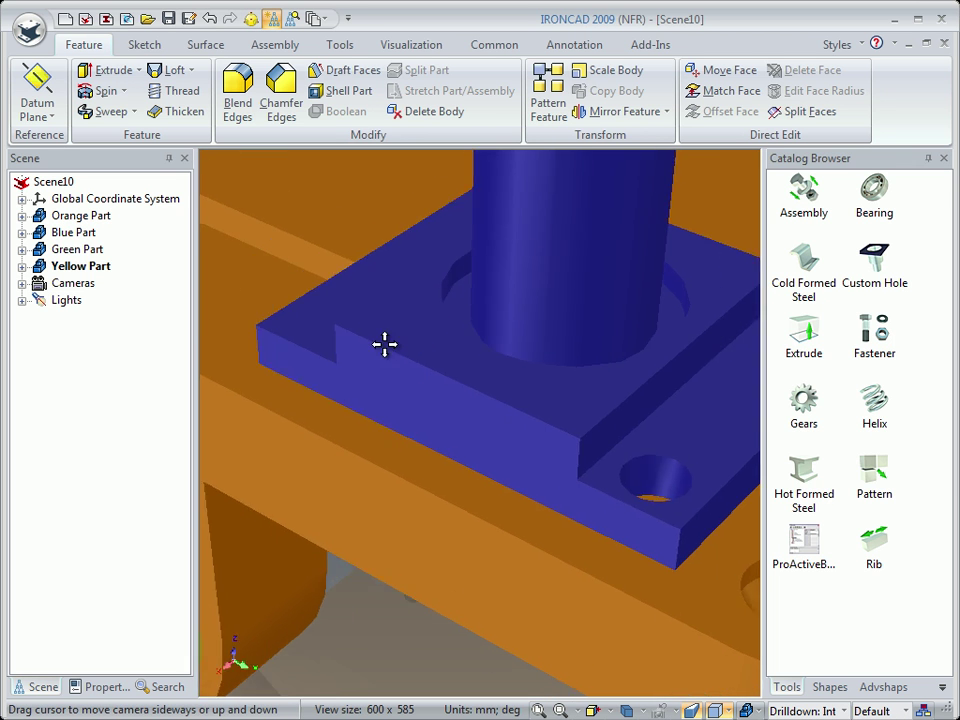
{"action": "left_click", "coordinate": [577, 447]}
{"action": "left_click", "coordinate": [576, 446]}
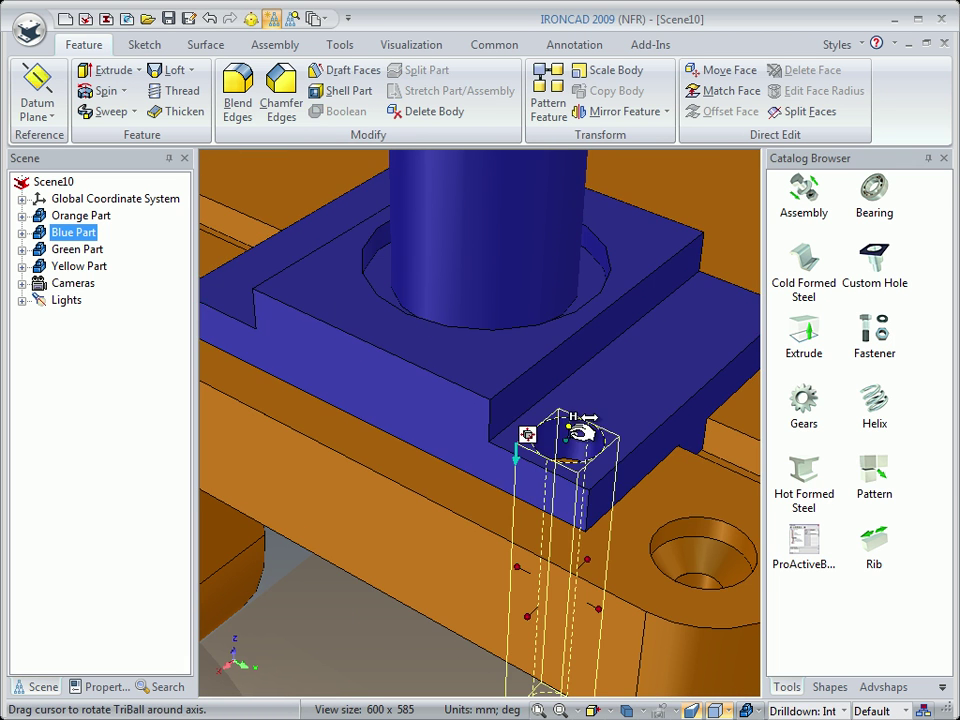
{"action": "key", "text": "F2"}
{"action": "left_click_drag", "start_coordinate": [535, 483], "coordinate": [440, 370]}
{"action": "left_click_drag", "start_coordinate": [553, 671], "coordinate": [480, 416]}
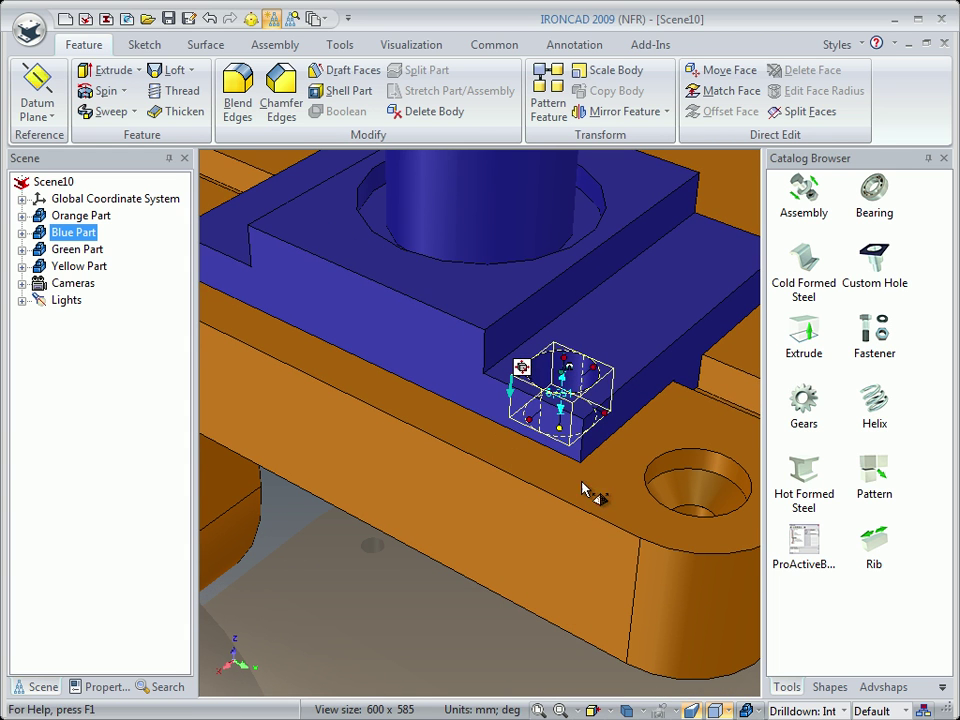
Step: Link one copy of the hole at the plate's left corner, 53.624 mm along the edge
{"action": "key", "text": "F10"}
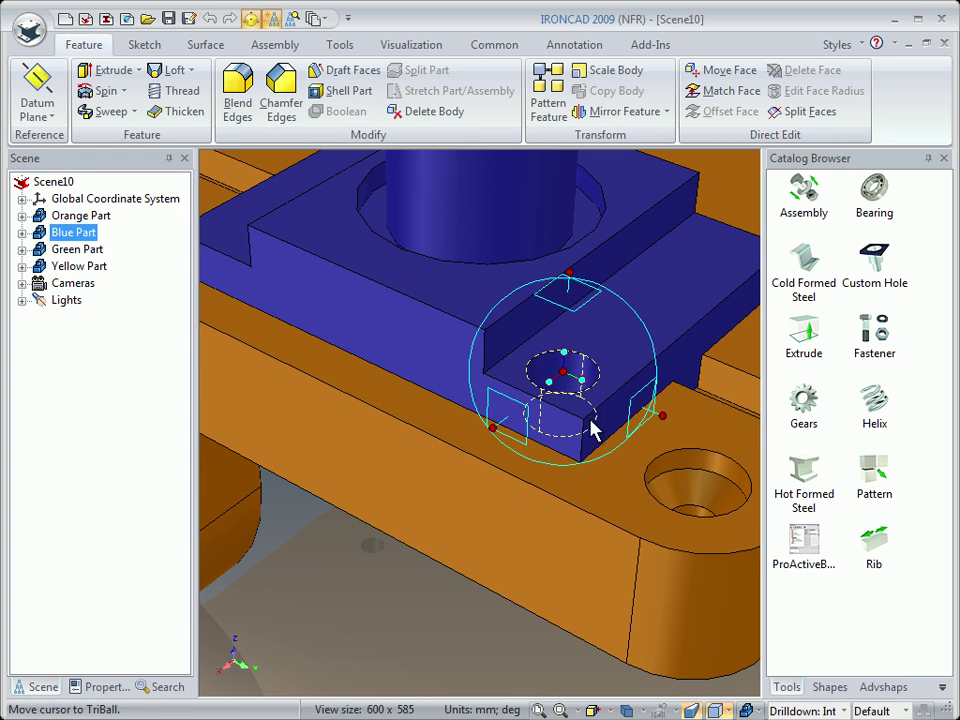
{"action": "left_click", "coordinate": [668, 416]}
{"action": "key", "text": "F2"}
{"action": "left_click_drag", "start_coordinate": [429, 407], "coordinate": [490, 417]}
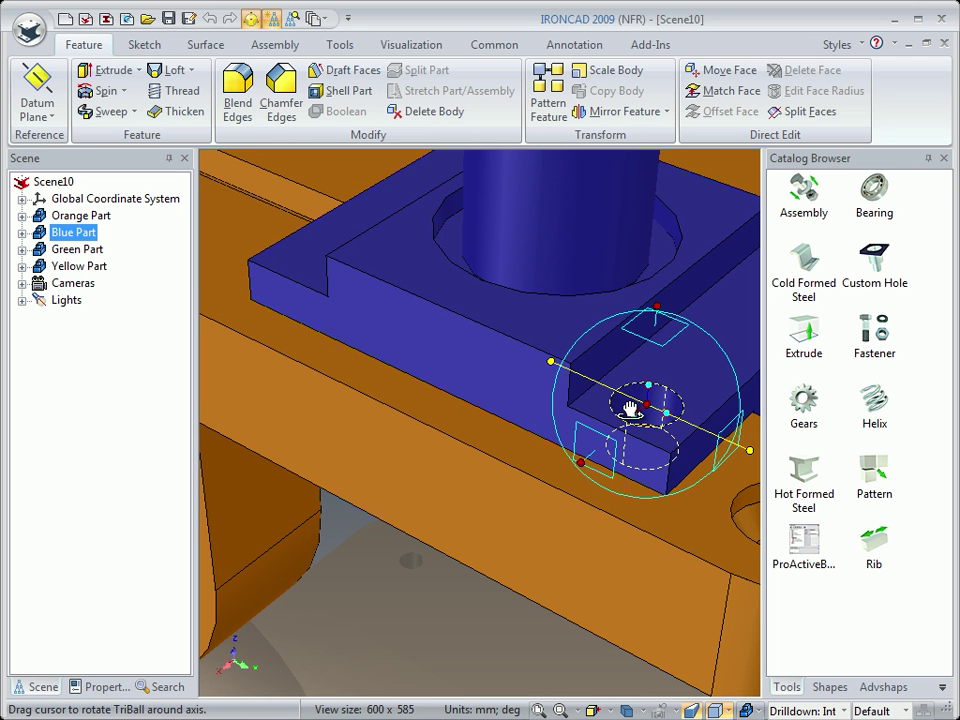
{"action": "left_click_drag", "start_coordinate": [645, 402], "coordinate": [312, 295]}
{"action": "right_click_drag", "start_coordinate": [312, 295], "coordinate": [284, 281]}
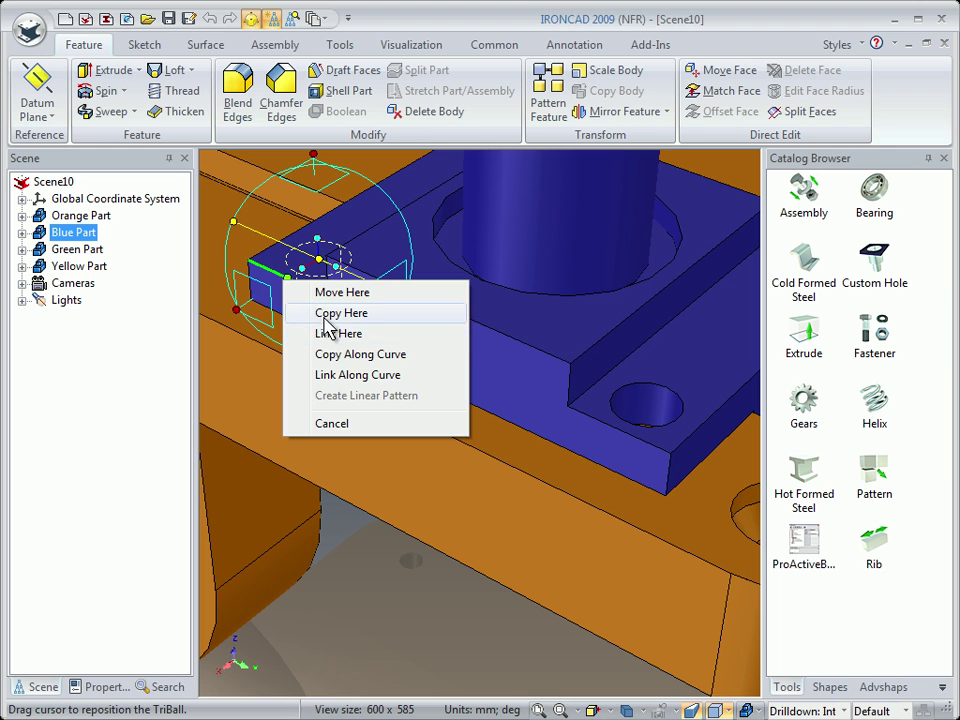
{"action": "left_click", "coordinate": [333, 334]}
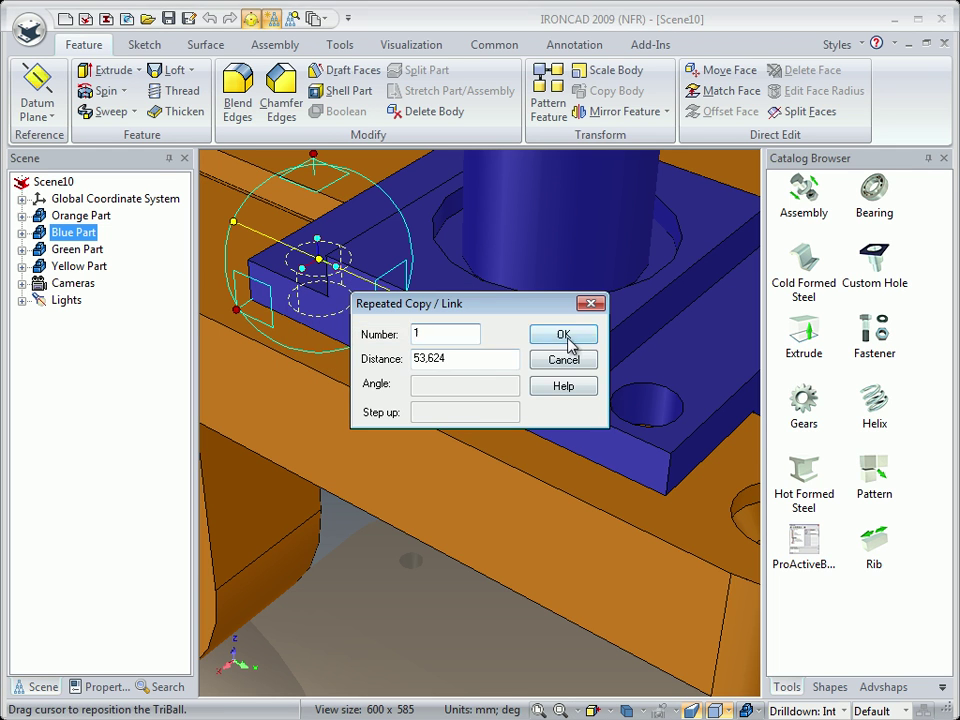
{"action": "left_click", "coordinate": [566, 338]}
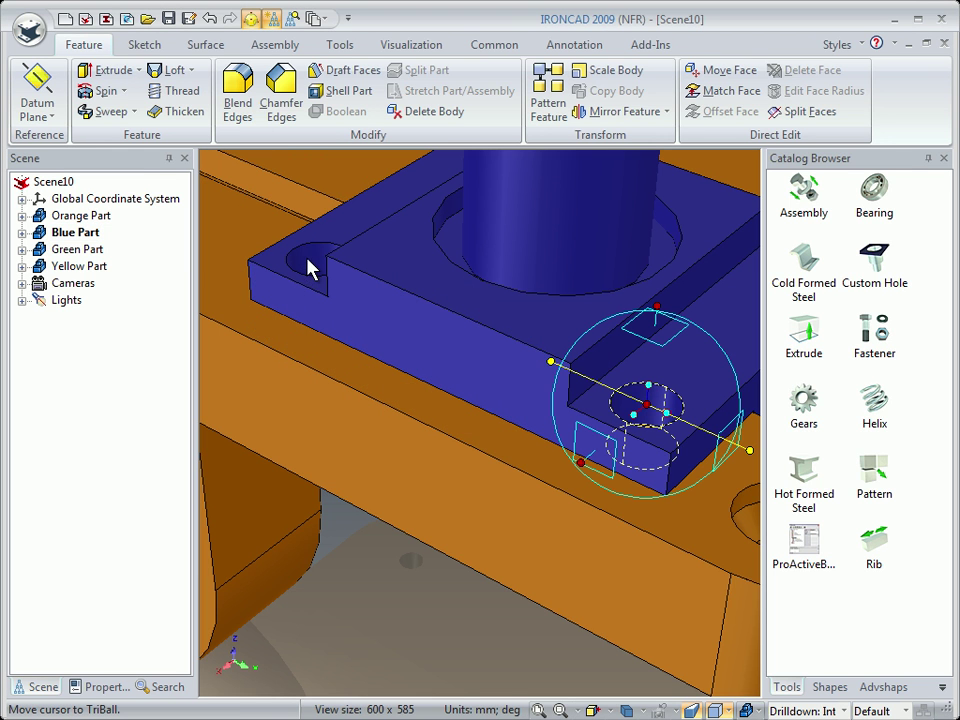
{"action": "key", "text": "F10"}
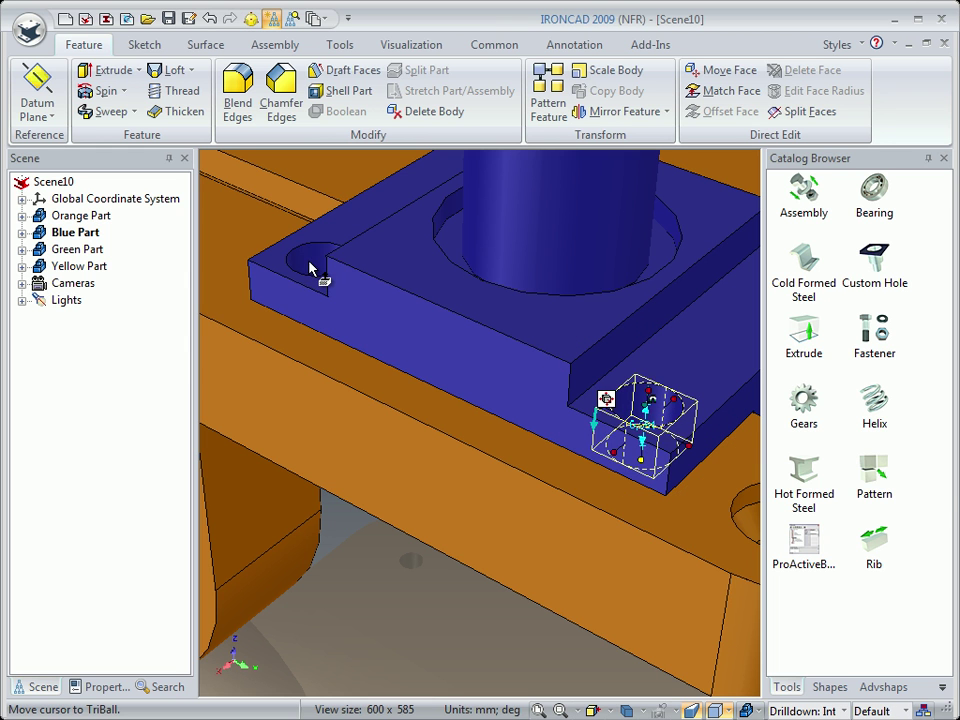
{"action": "left_click", "coordinate": [311, 268]}
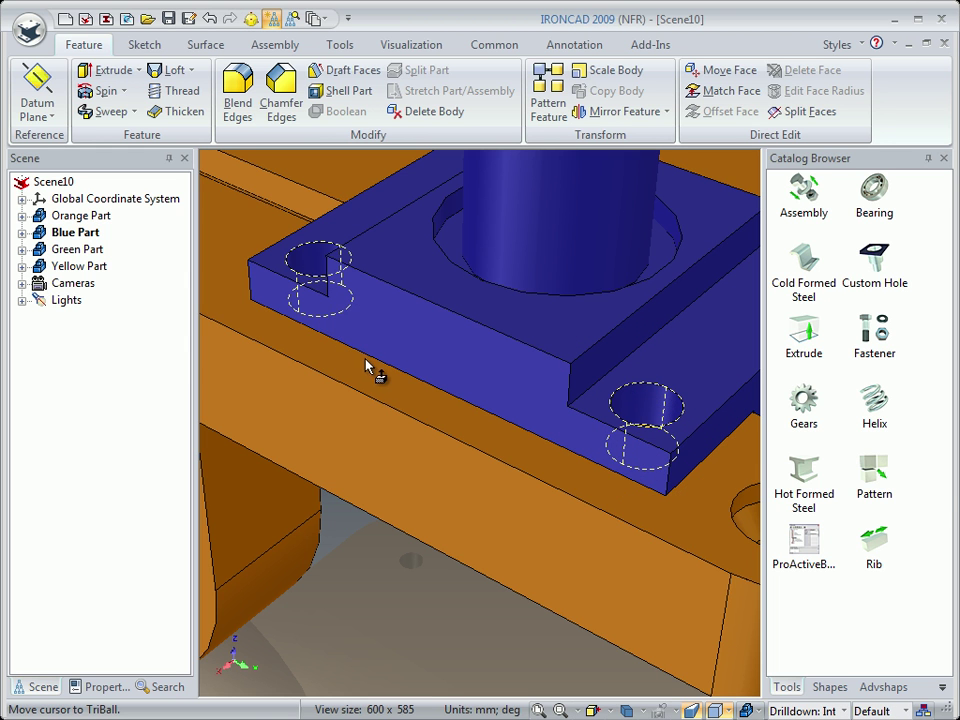
Step: Mirror the holes as linked copies about the bracket's top edge onto the far flange side
{"action": "key", "text": "F10"}
{"action": "middle_click_drag", "start_coordinate": [497, 500], "coordinate": [476, 497]}
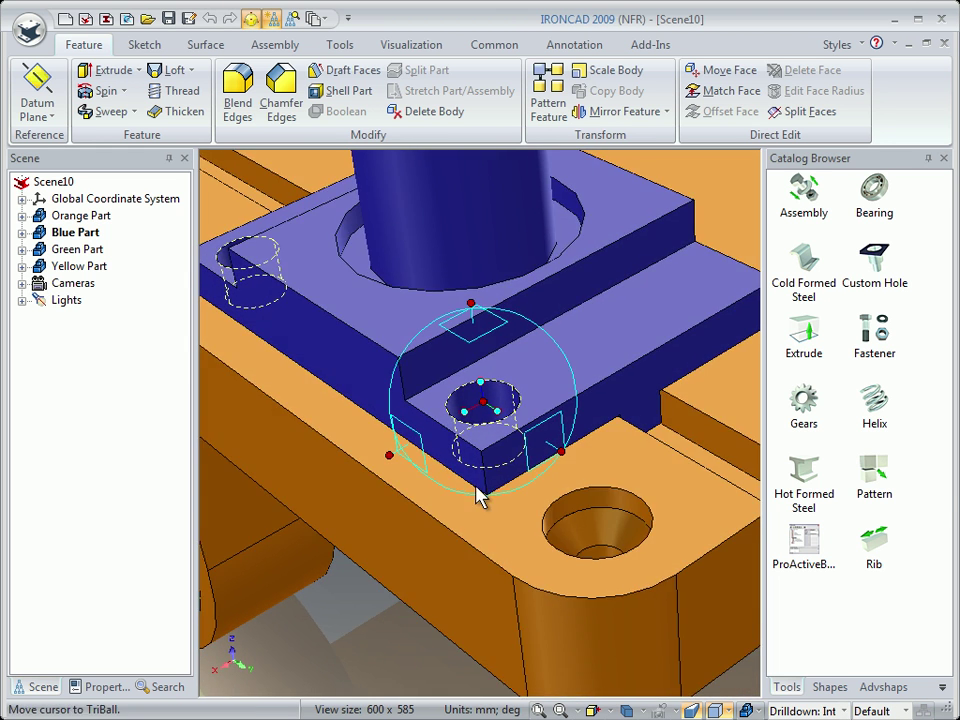
{"action": "left_click_drag", "start_coordinate": [497, 405], "coordinate": [628, 376]}
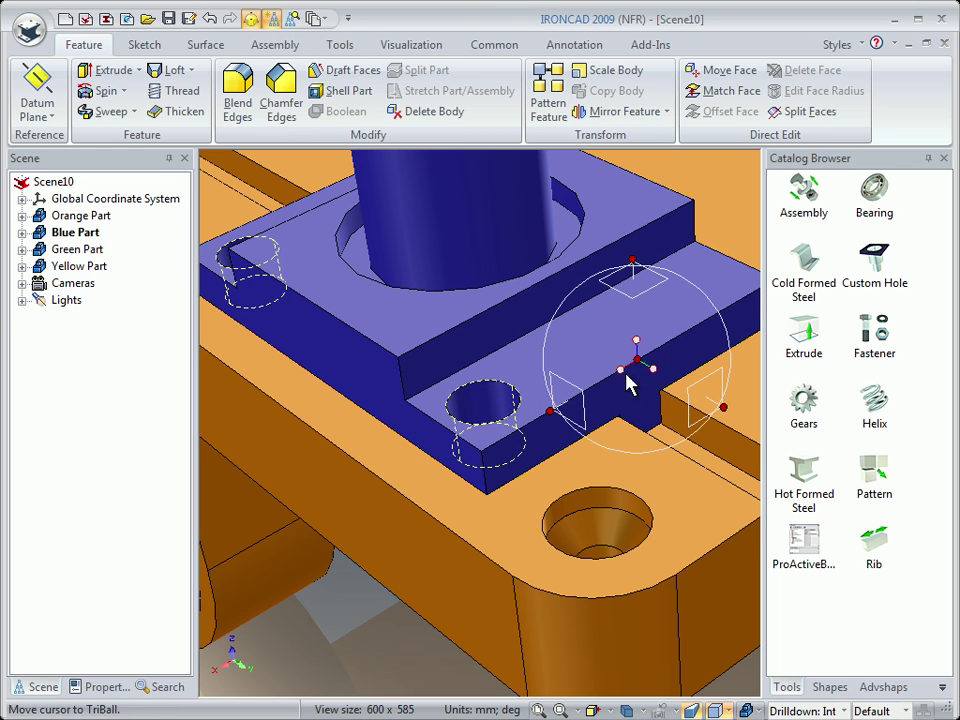
{"action": "right_click", "coordinate": [624, 370]}
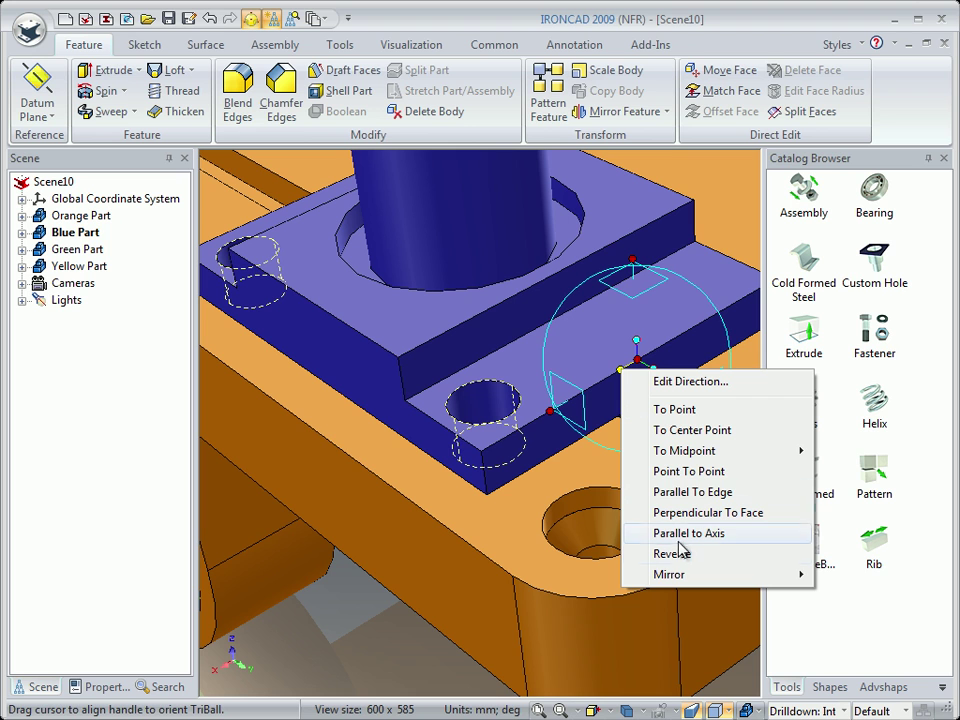
{"action": "mouse_move", "coordinate": [668, 578]}
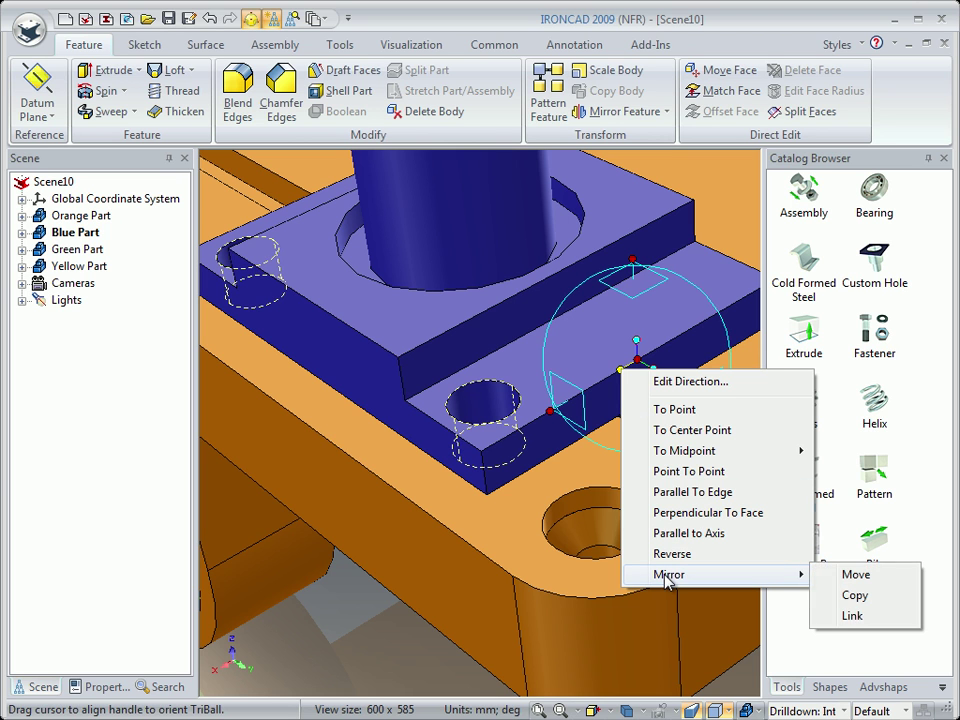
{"action": "left_click", "coordinate": [852, 615]}
{"action": "key", "text": "space"}
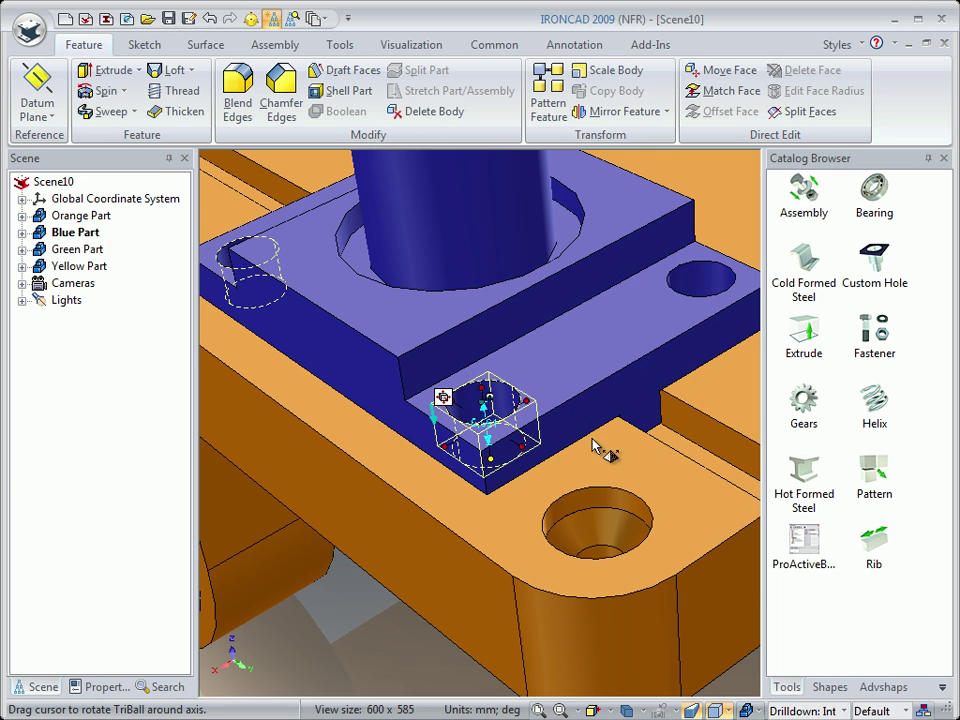
{"action": "middle_click_drag", "start_coordinate": [476, 328], "coordinate": [456, 336]}
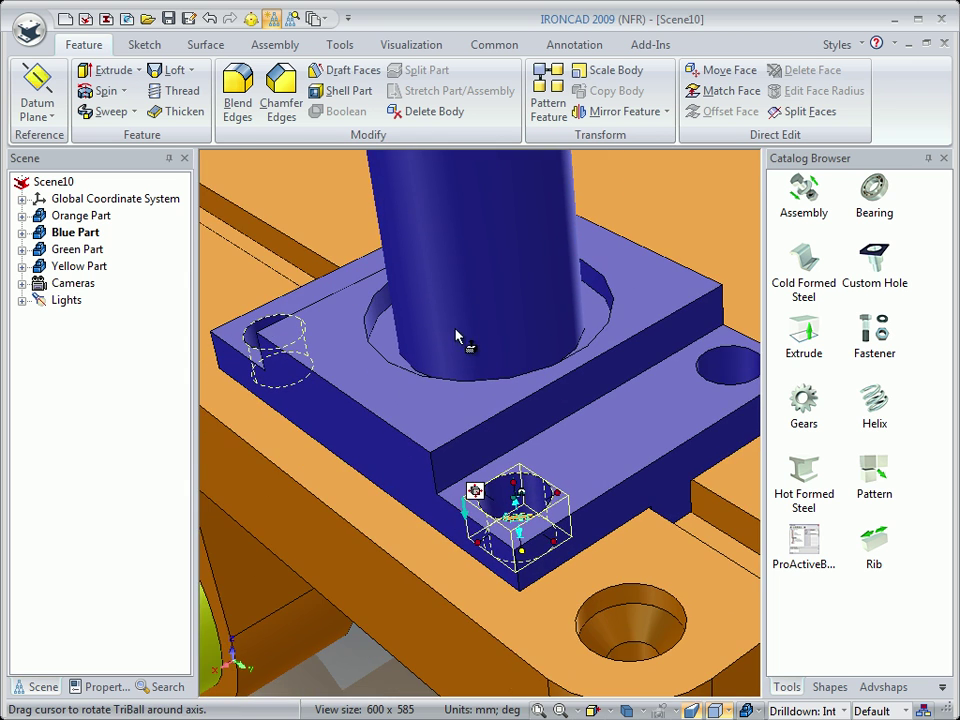
{"action": "left_click", "coordinate": [537, 709]}
Step: Orbit to review the new holes, then close Scene10 discarding changes
{"action": "middle_click_drag", "start_coordinate": [497, 570], "coordinate": [474, 550]}
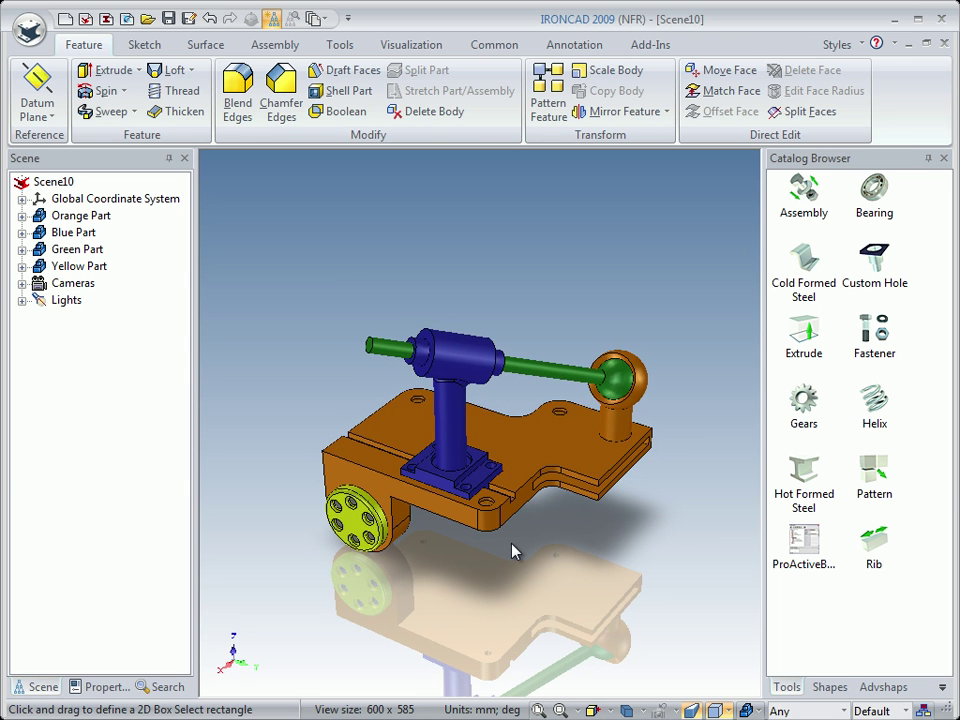
{"action": "mouse_move", "coordinate": [390, 561]}
{"action": "middle_mouse_down"}
{"action": "mouse_move", "coordinate": [390, 546]}
{"action": "mouse_move", "coordinate": [385, 553]}
{"action": "middle_mouse_up"}
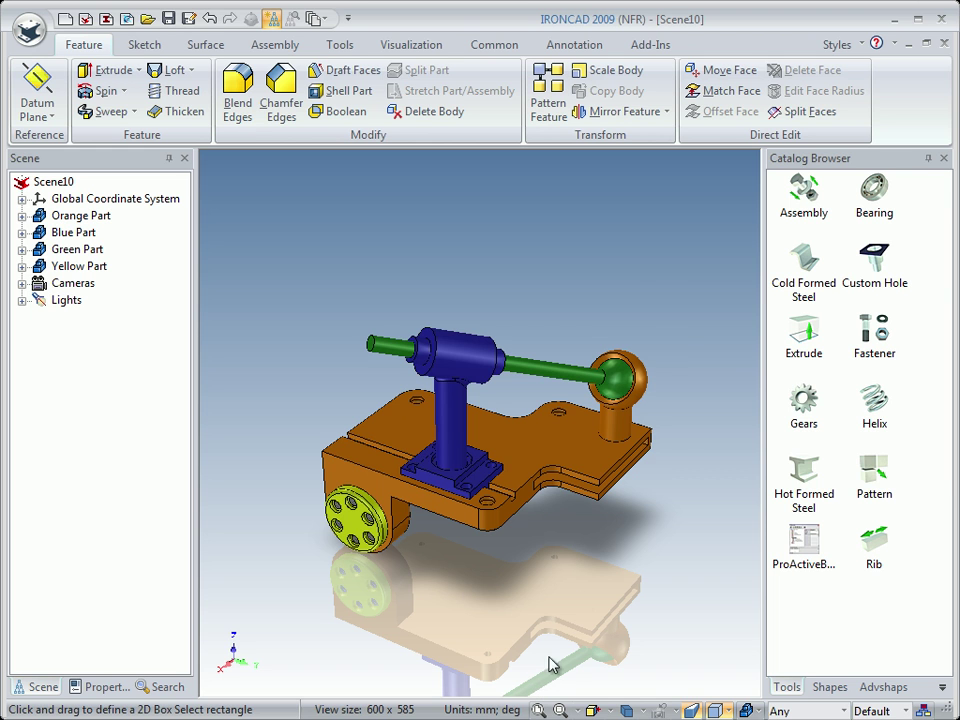
{"action": "left_click", "coordinate": [944, 47]}
{"action": "left_click", "coordinate": [508, 411]}
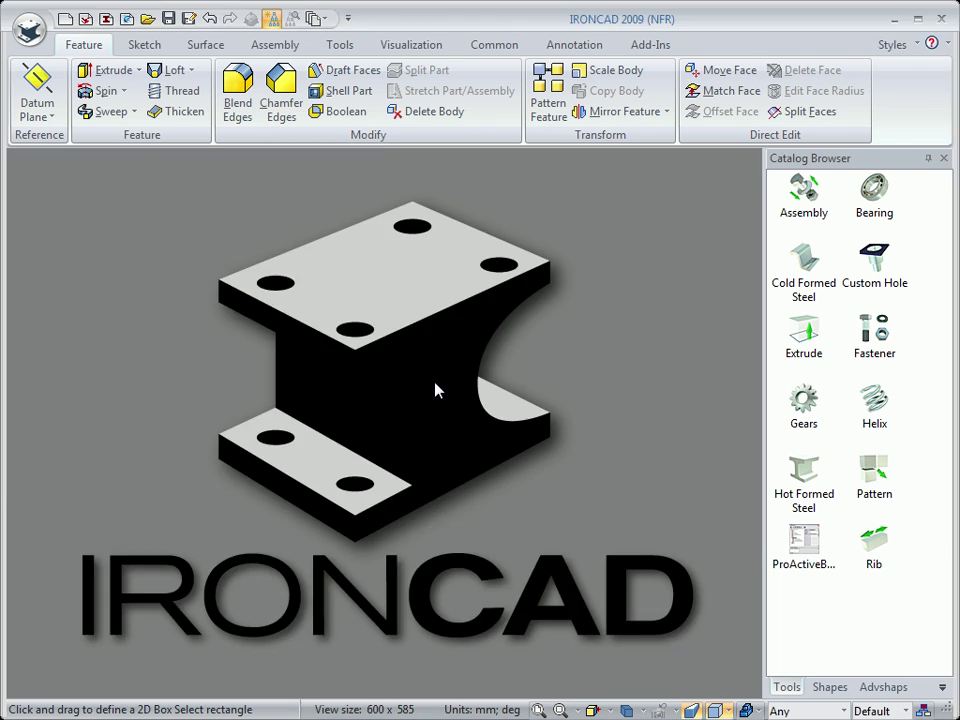
Step: Create a fresh scene from the Tutorials tab's Triball2 template
{"action": "left_click", "coordinate": [65, 19]}
{"action": "left_click", "coordinate": [229, 94]}
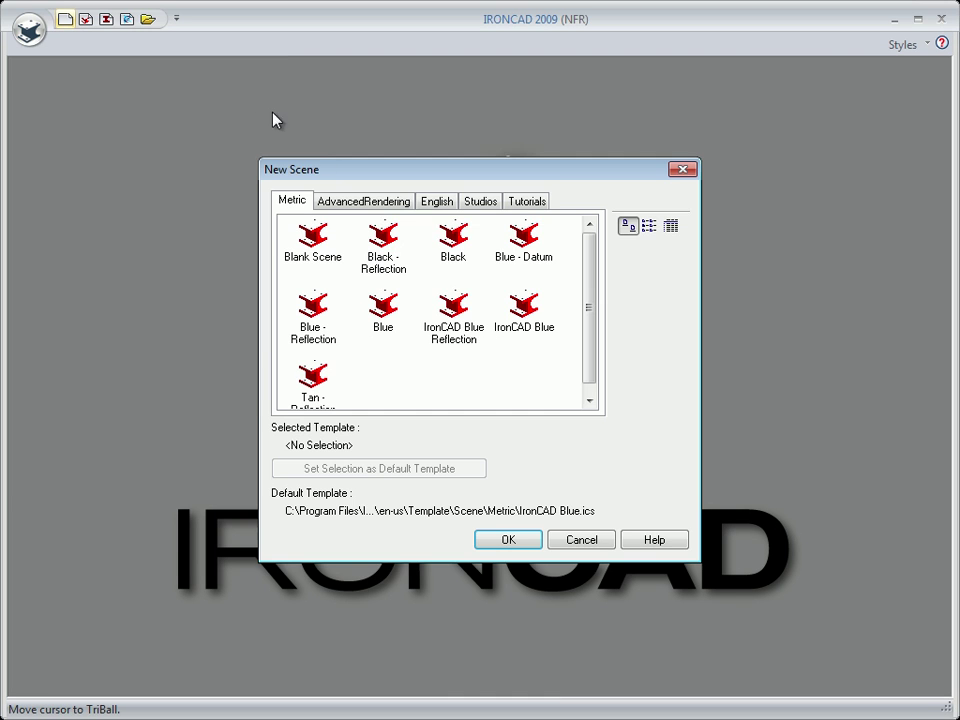
{"action": "left_click", "coordinate": [529, 203]}
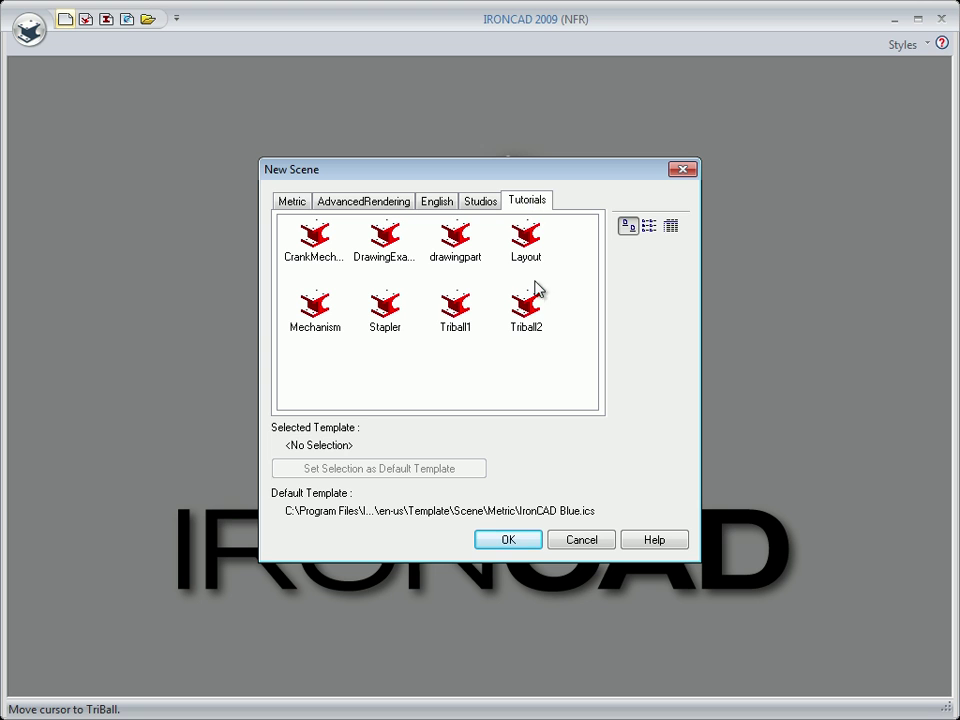
{"action": "left_click", "coordinate": [526, 310]}
{"action": "left_click", "coordinate": [512, 540]}
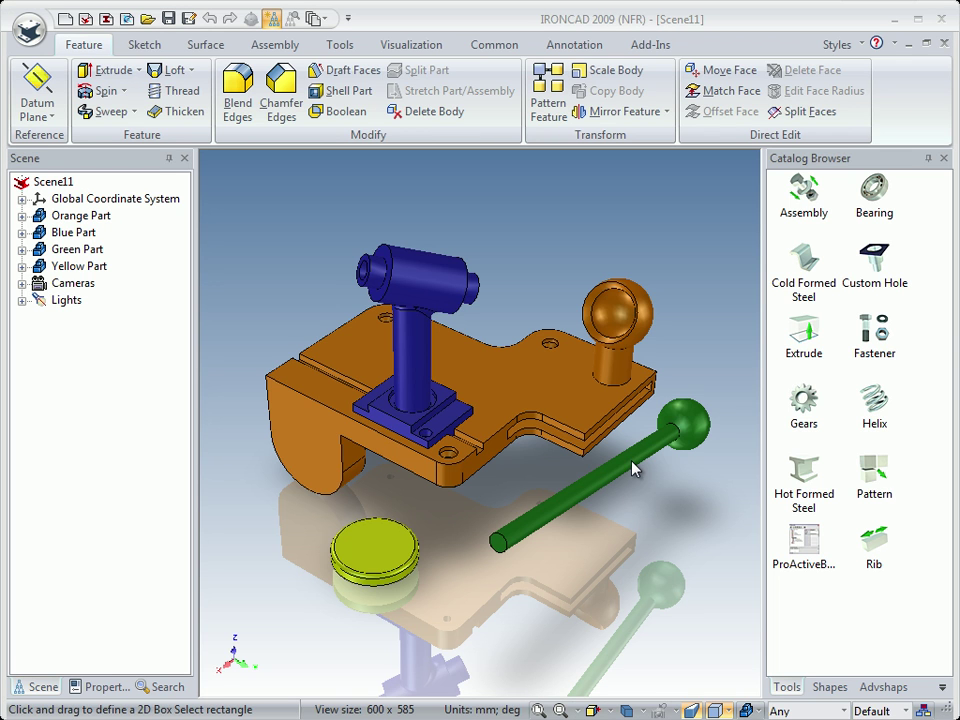
Step: Snap the green rod's ball into the orange socket's centre point with the TriBall
{"action": "left_click", "coordinate": [632, 468]}
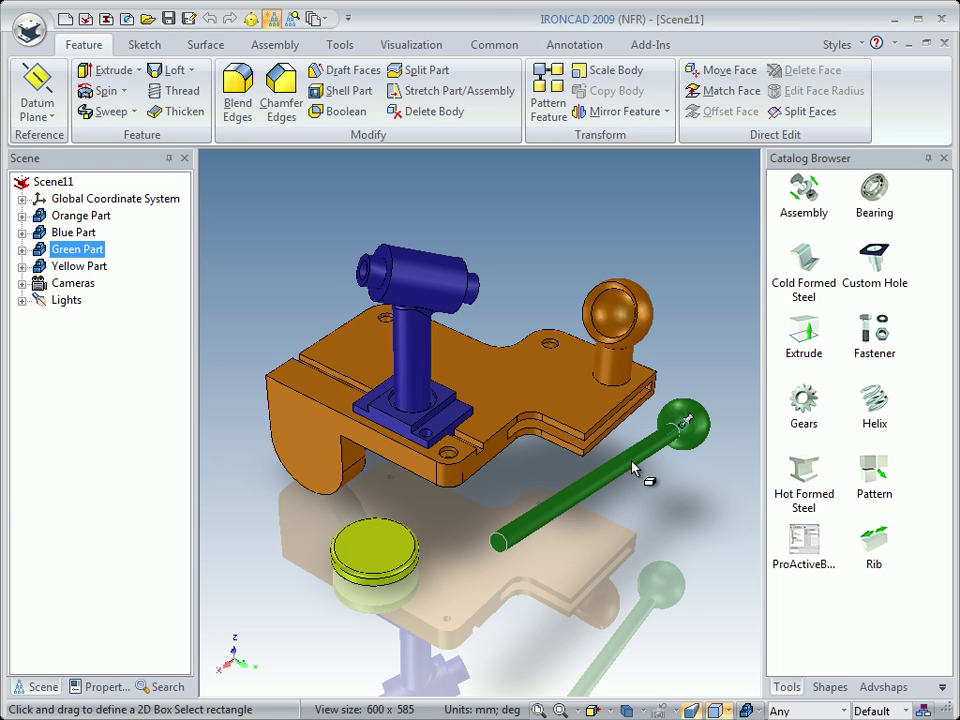
{"action": "key", "text": "F10"}
{"action": "mouse_move", "coordinate": [656, 484]}
{"action": "middle_mouse_down"}
{"action": "mouse_move", "coordinate": [497, 467]}
{"action": "mouse_move", "coordinate": [660, 476]}
{"action": "middle_mouse_up"}
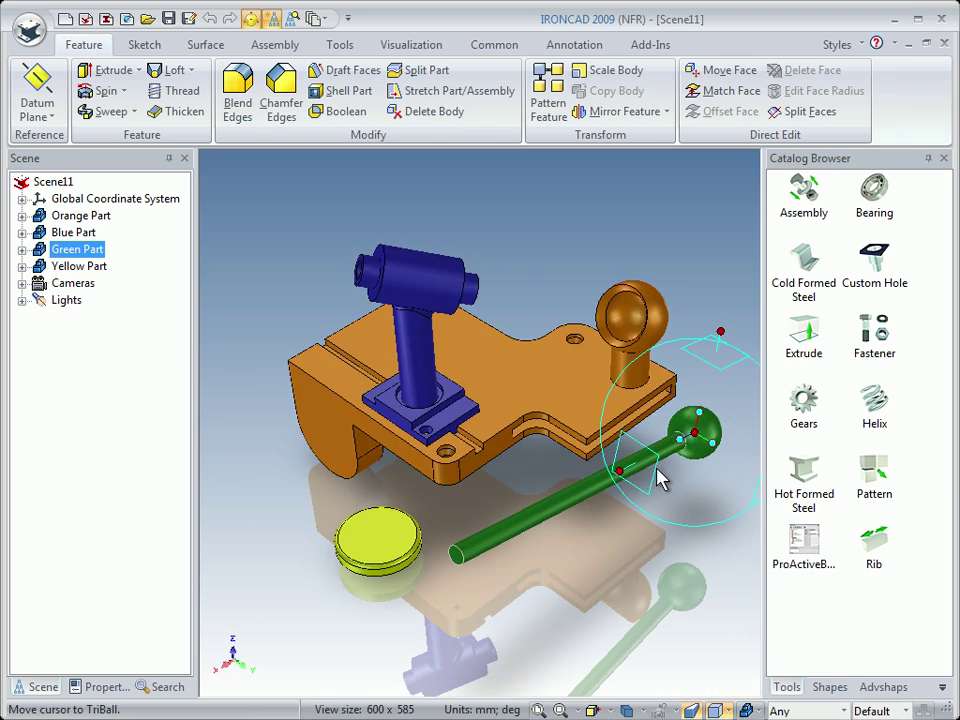
{"action": "right_click", "coordinate": [703, 435]}
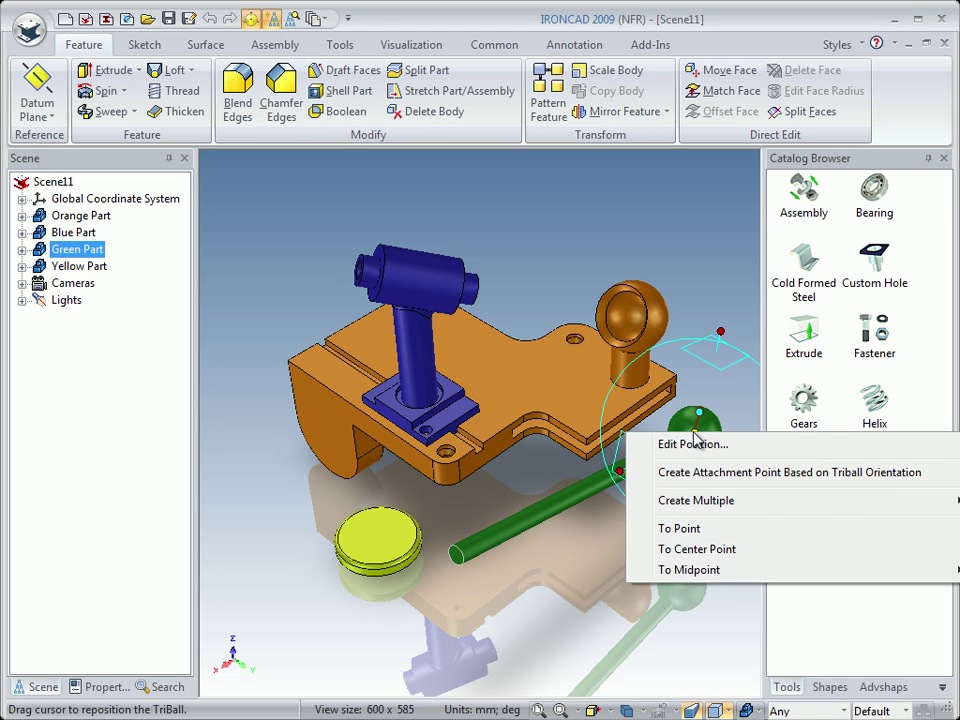
{"action": "left_click", "coordinate": [679, 549]}
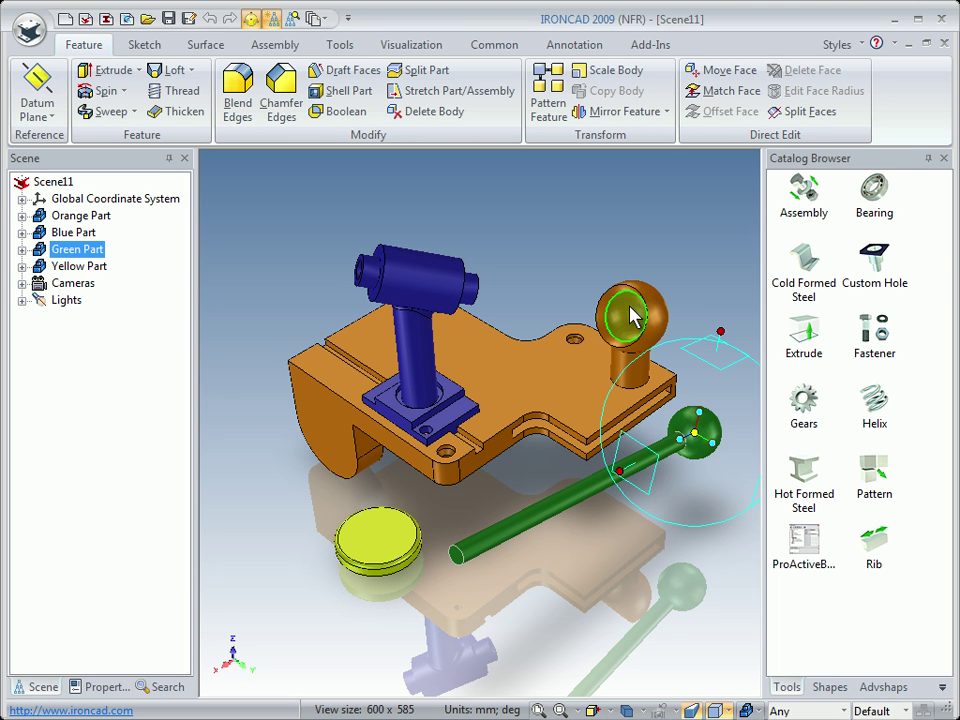
{"action": "left_click_drag", "start_coordinate": [632, 316], "coordinate": [633, 320]}
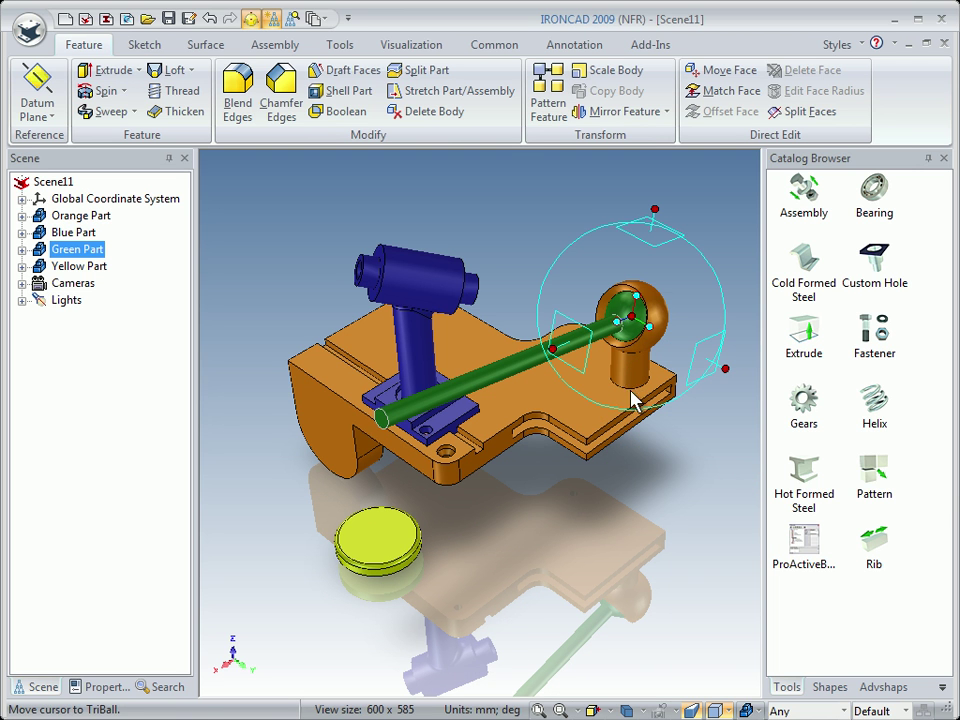
Step: Align the green shaft parallel to the blue cylinder's axis so it runs through the bore
{"action": "scroll", "coordinate": [613, 433], "scroll_direction": "up", "scroll_amount": 3}
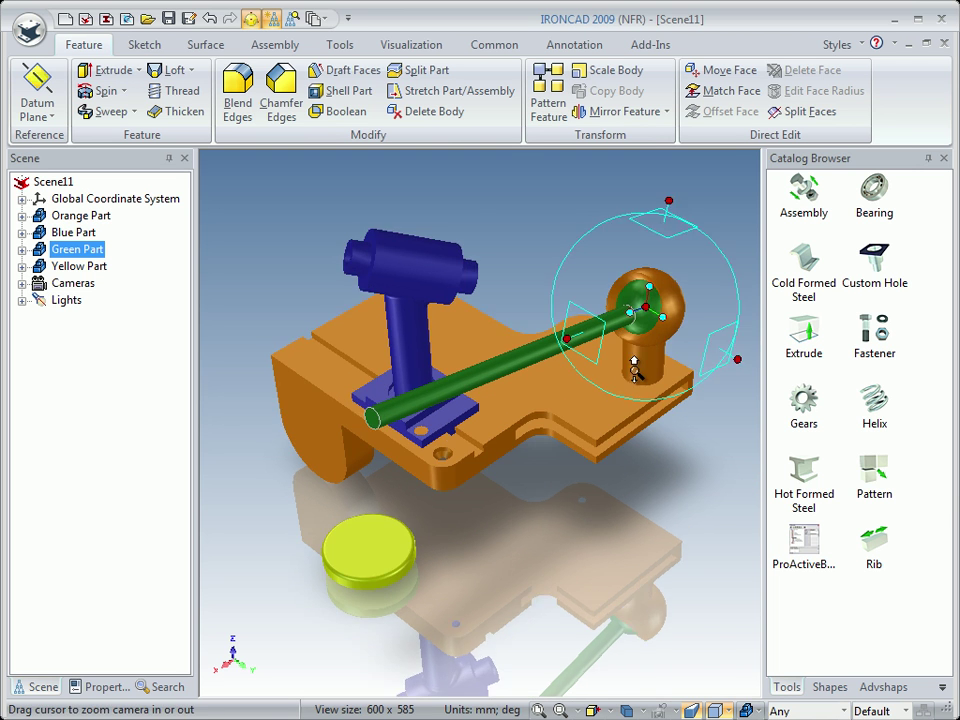
{"action": "middle_click_drag", "start_coordinate": [658, 272], "coordinate": [630, 447]}
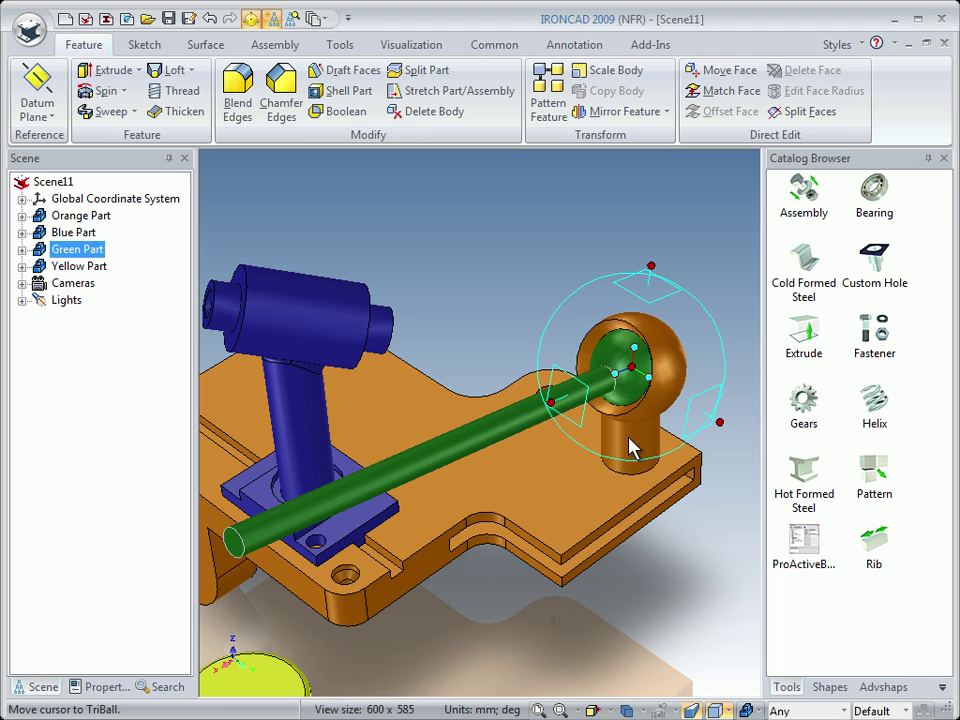
{"action": "right_click", "coordinate": [614, 378]}
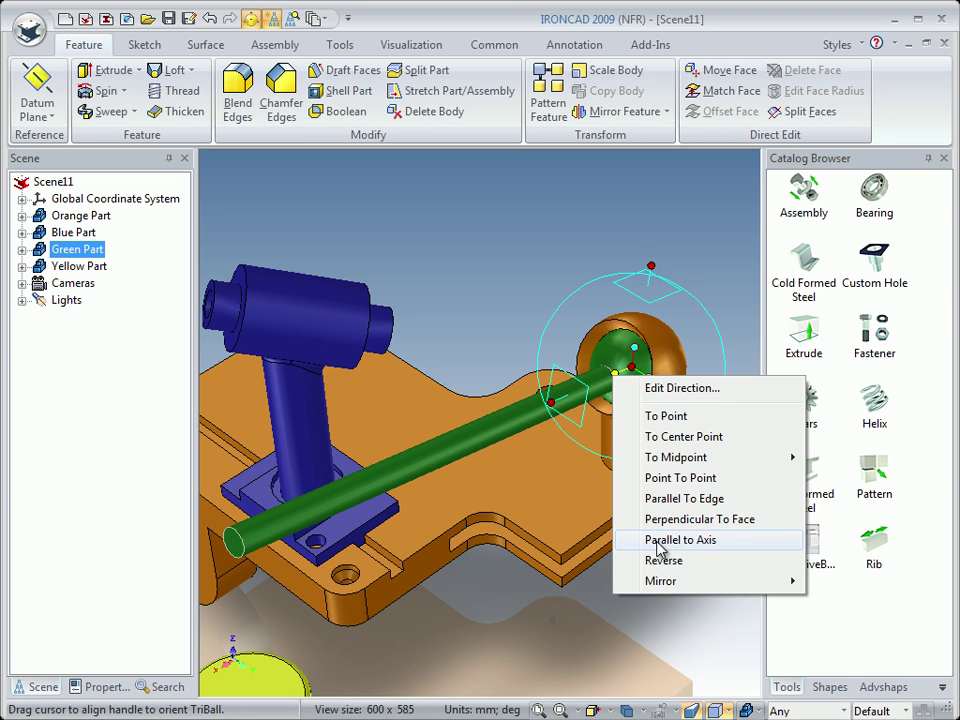
{"action": "left_click", "coordinate": [657, 541]}
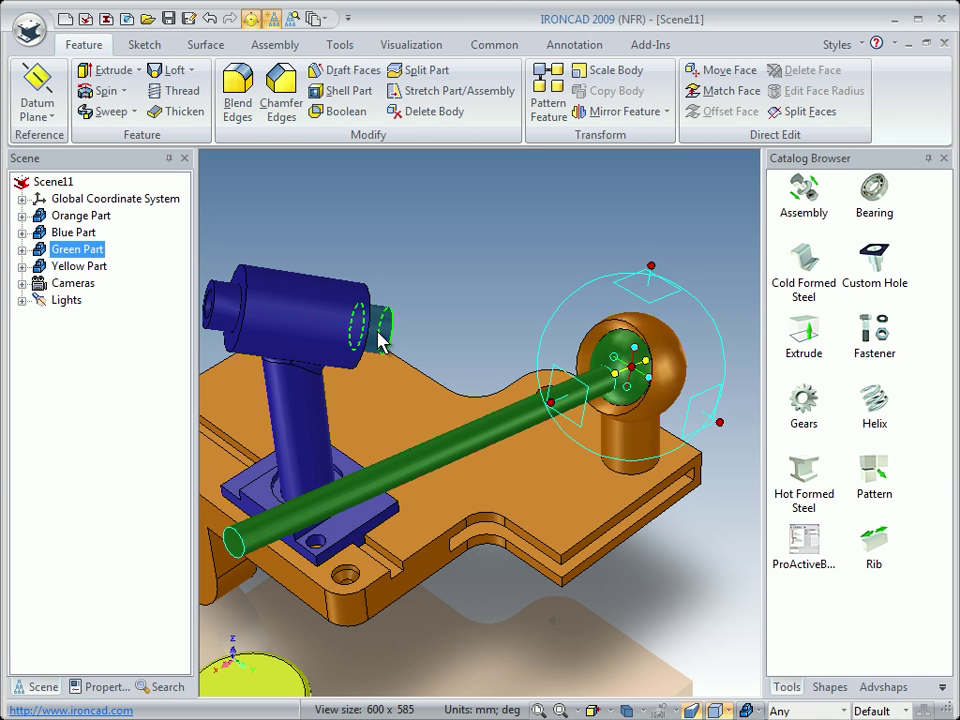
{"action": "left_click", "coordinate": [305, 315]}
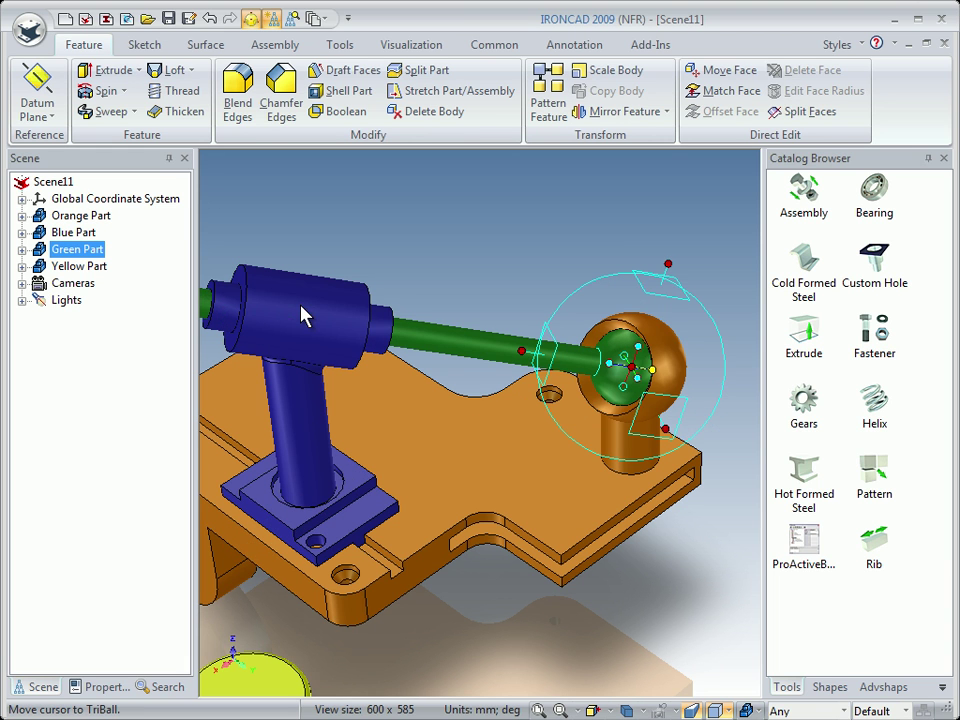
{"action": "mouse_move", "coordinate": [338, 425]}
{"action": "middle_mouse_down"}
{"action": "mouse_move", "coordinate": [381, 407]}
{"action": "mouse_move", "coordinate": [429, 407]}
{"action": "mouse_move", "coordinate": [518, 438]}
{"action": "mouse_move", "coordinate": [514, 431]}
{"action": "mouse_move", "coordinate": [501, 454]}
{"action": "mouse_move", "coordinate": [416, 418]}
{"action": "mouse_move", "coordinate": [409, 401]}
{"action": "mouse_move", "coordinate": [415, 420]}
{"action": "mouse_move", "coordinate": [505, 383]}
{"action": "middle_mouse_up"}
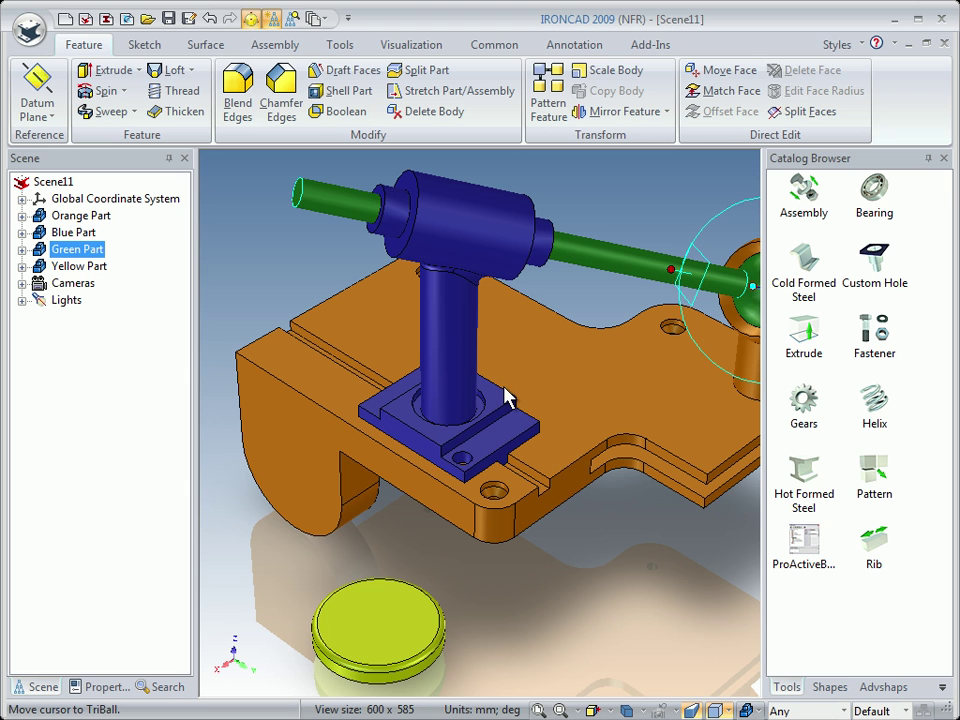
Step: Turn the yellow disc with TriBall so it is perpendicular to the orange part's face
{"action": "left_click", "coordinate": [381, 625]}
{"action": "middle_click_drag", "start_coordinate": [427, 568], "coordinate": [449, 460], "text": "shift"}
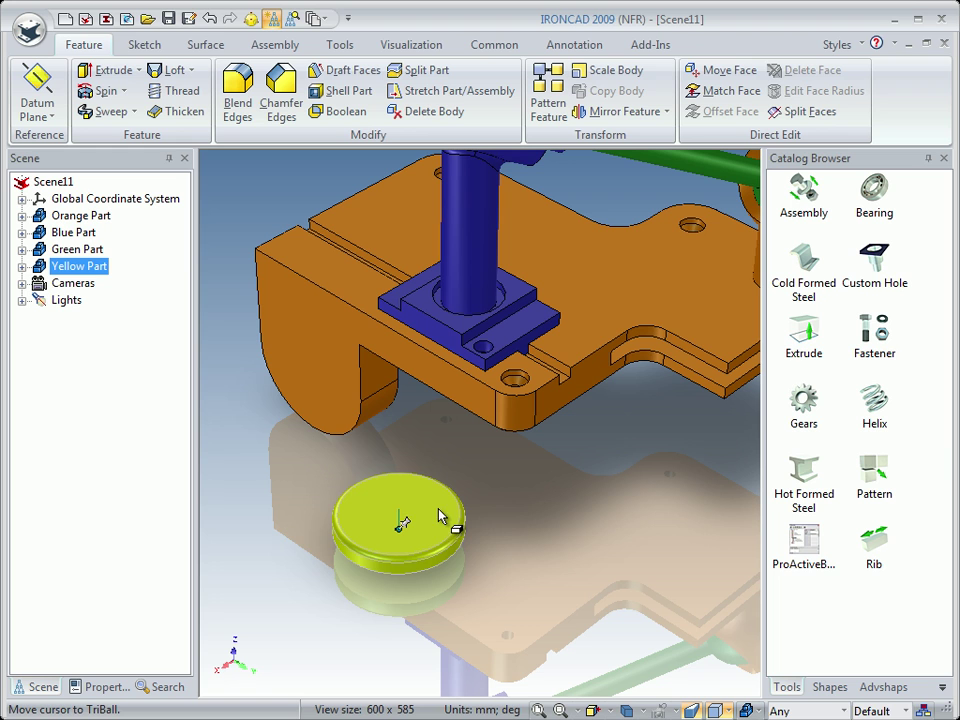
{"action": "left_click", "coordinate": [440, 516]}
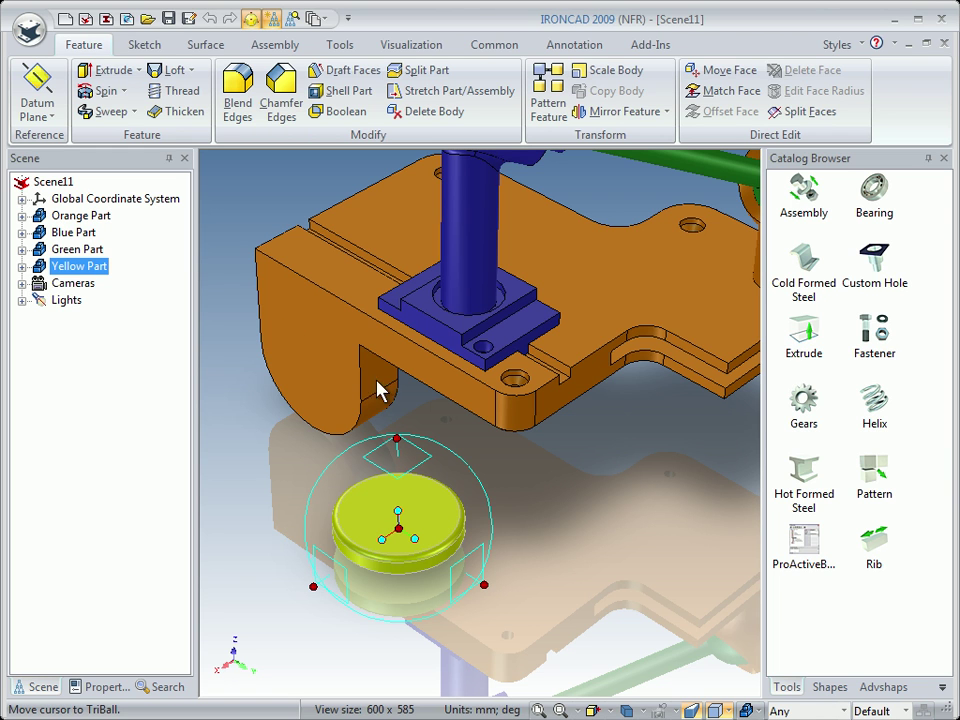
{"action": "right_click", "coordinate": [398, 514]}
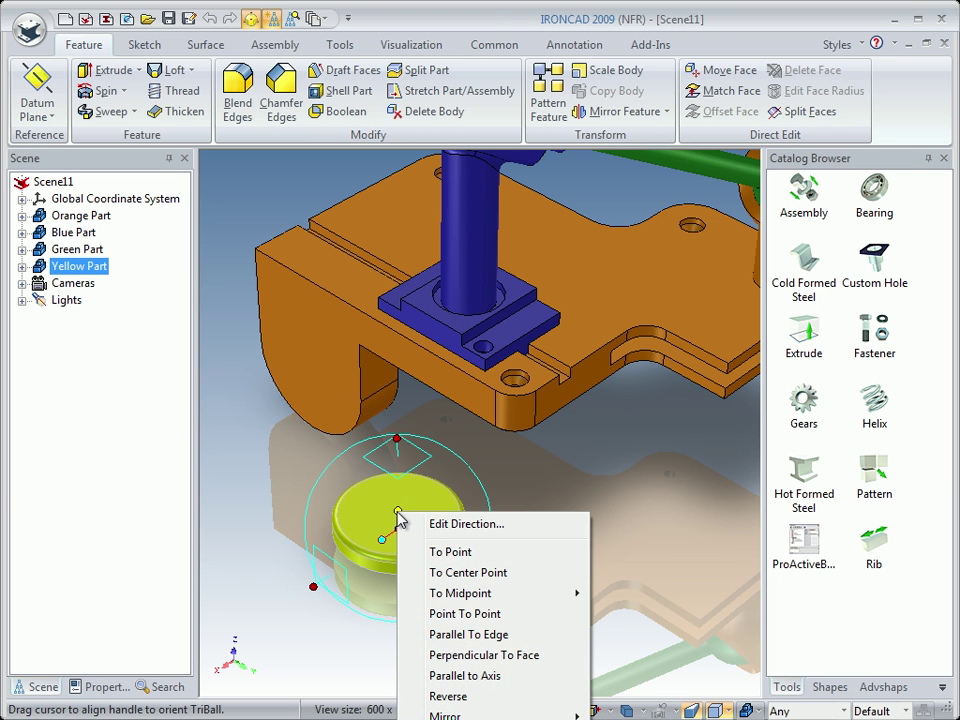
{"action": "left_click", "coordinate": [456, 655]}
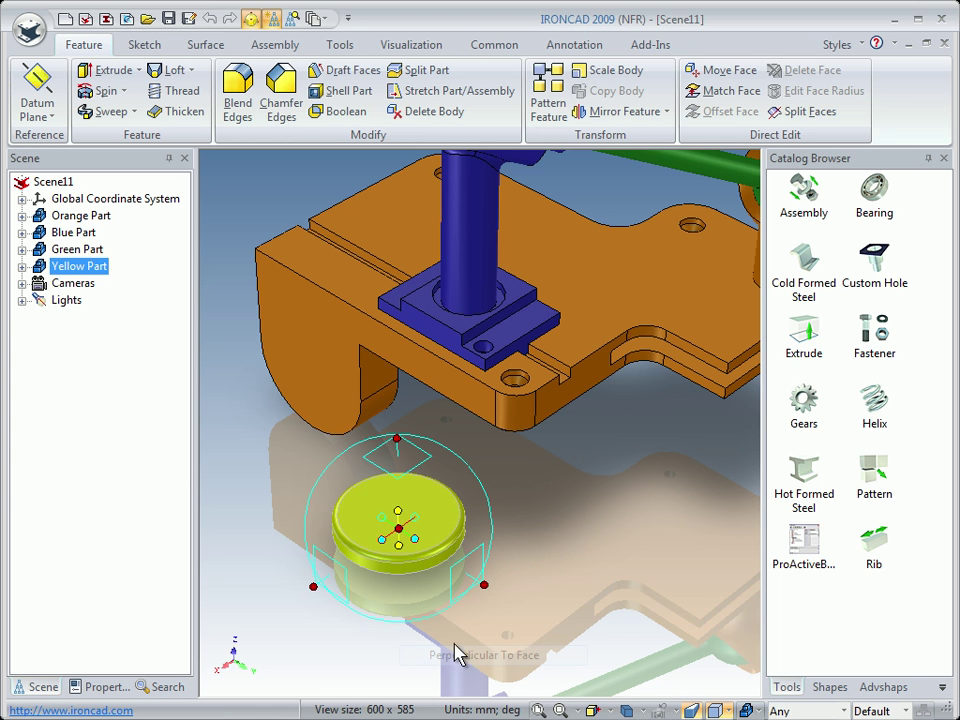
{"action": "left_click", "coordinate": [326, 361]}
Step: Centre the yellow disc on the arc edge of the orange part's rounded lug
{"action": "middle_click_drag", "start_coordinate": [332, 435], "coordinate": [397, 343]}
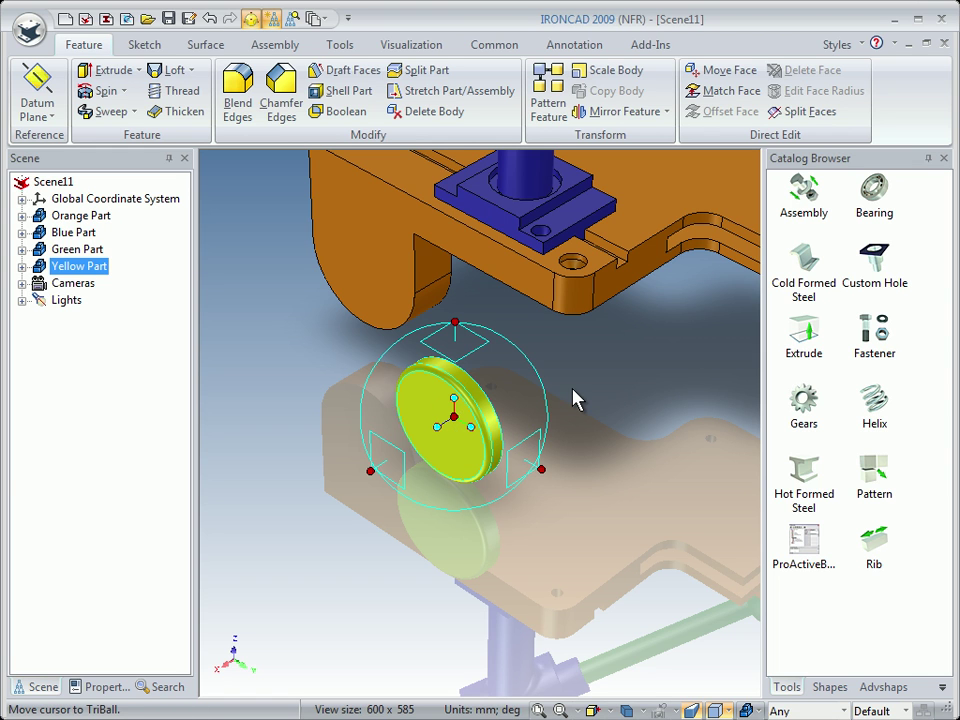
{"action": "right_click", "coordinate": [458, 419]}
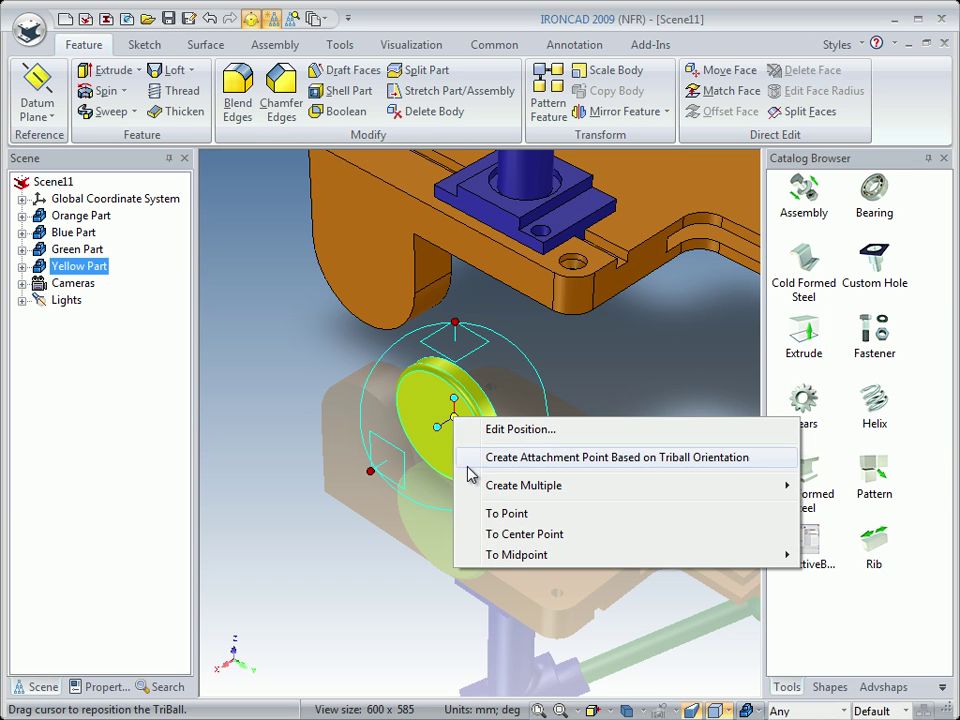
{"action": "left_click", "coordinate": [513, 536]}
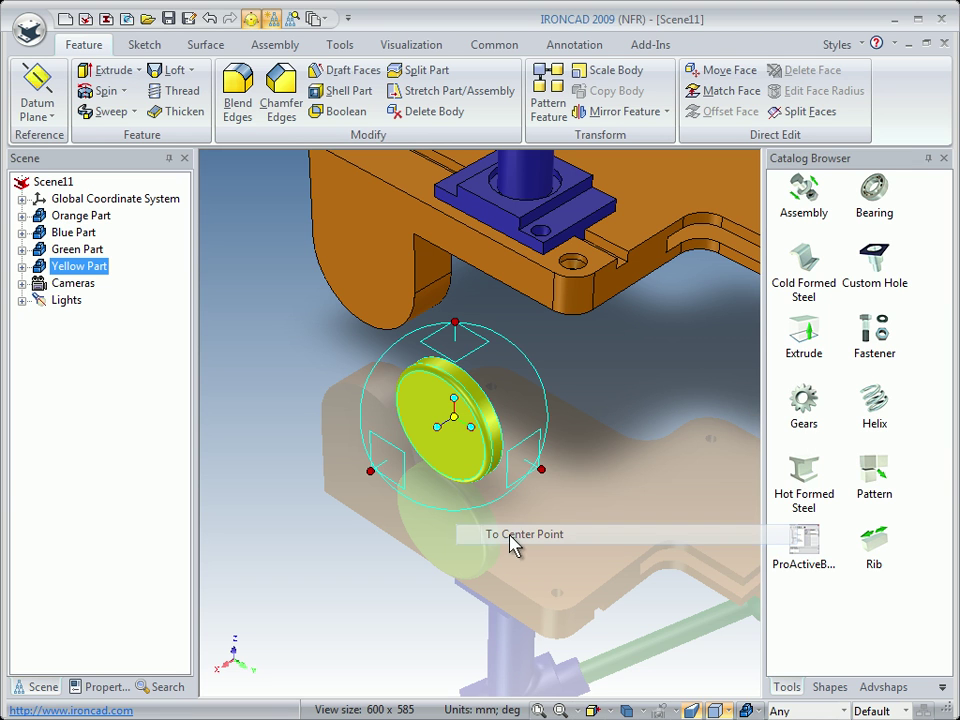
{"action": "left_click", "coordinate": [375, 338]}
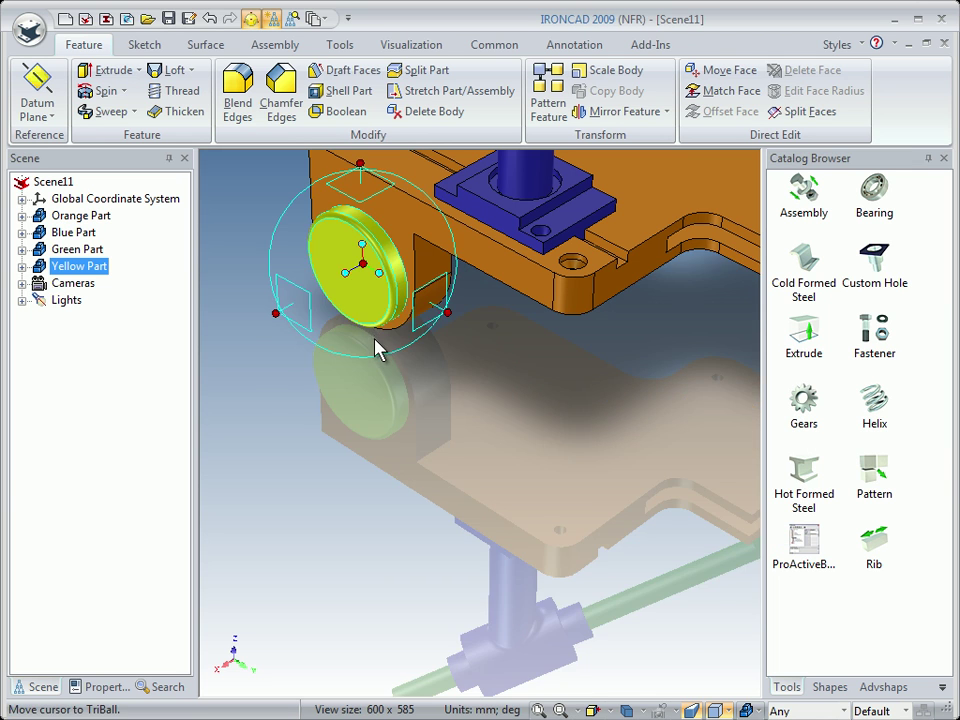
{"action": "middle_click_drag", "start_coordinate": [377, 386], "coordinate": [482, 425]}
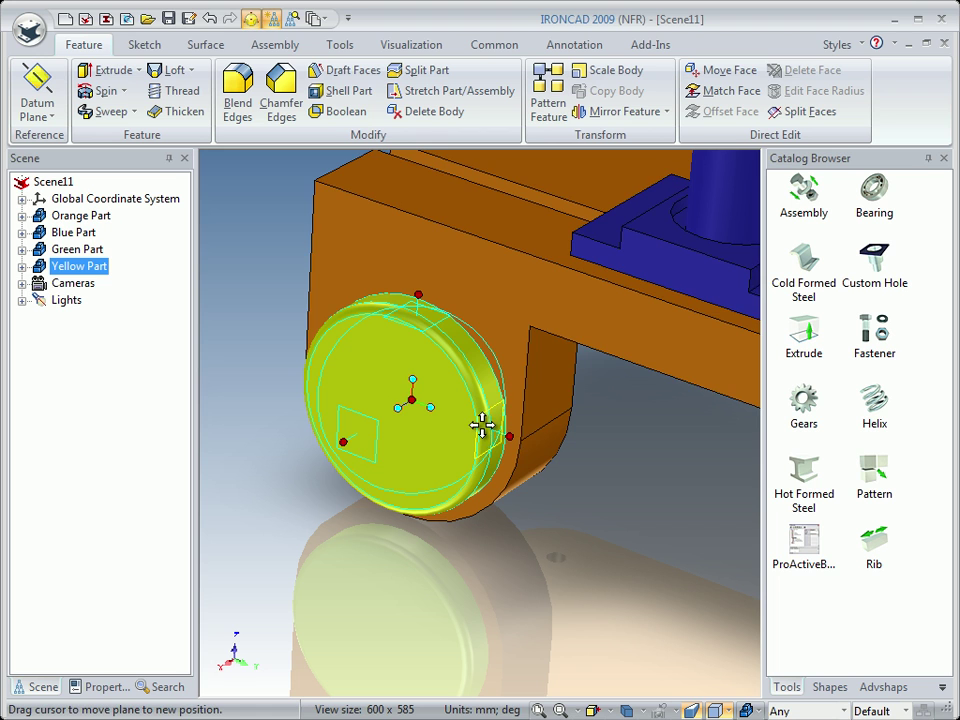
{"action": "left_click", "coordinate": [482, 425]}
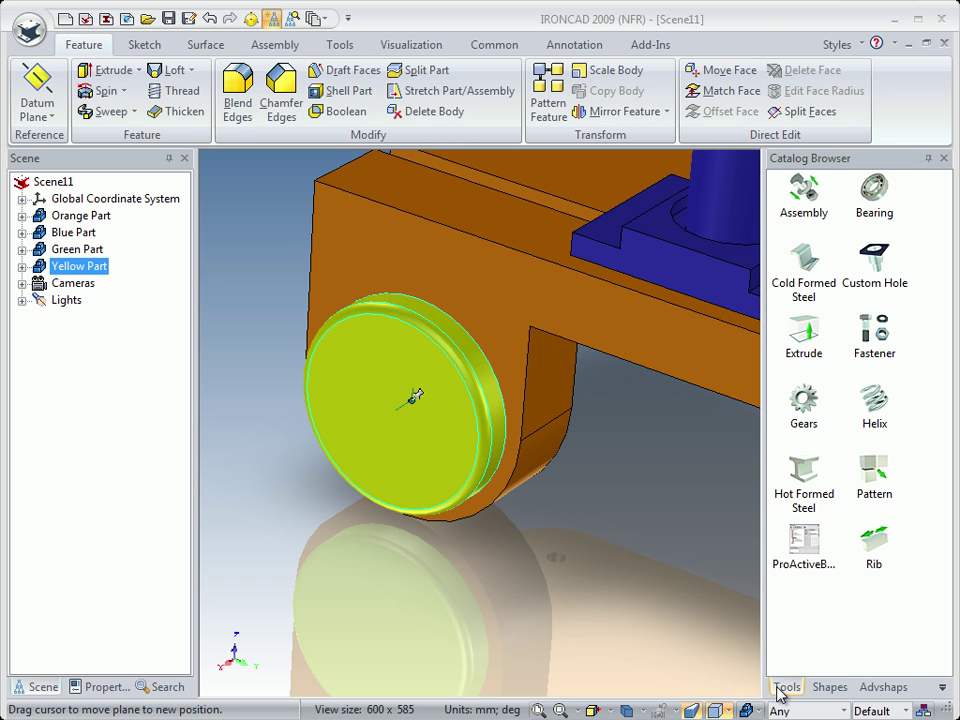
Step: Drop a Custom Hole from the Tools catalog onto the yellow disc's face
{"action": "left_click", "coordinate": [942, 688]}
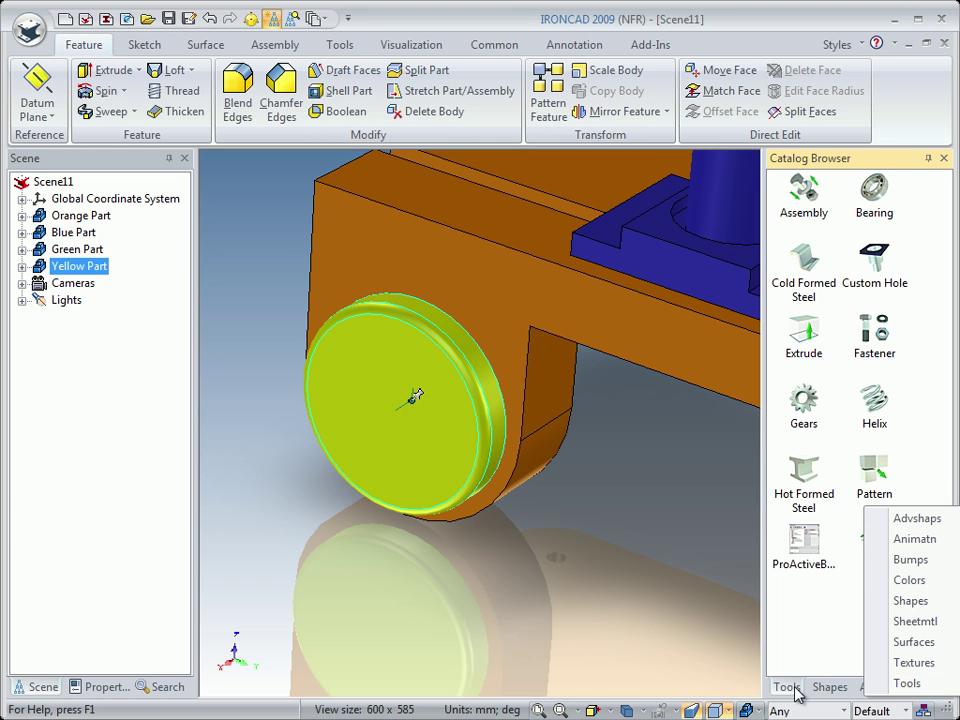
{"action": "left_click", "coordinate": [905, 684]}
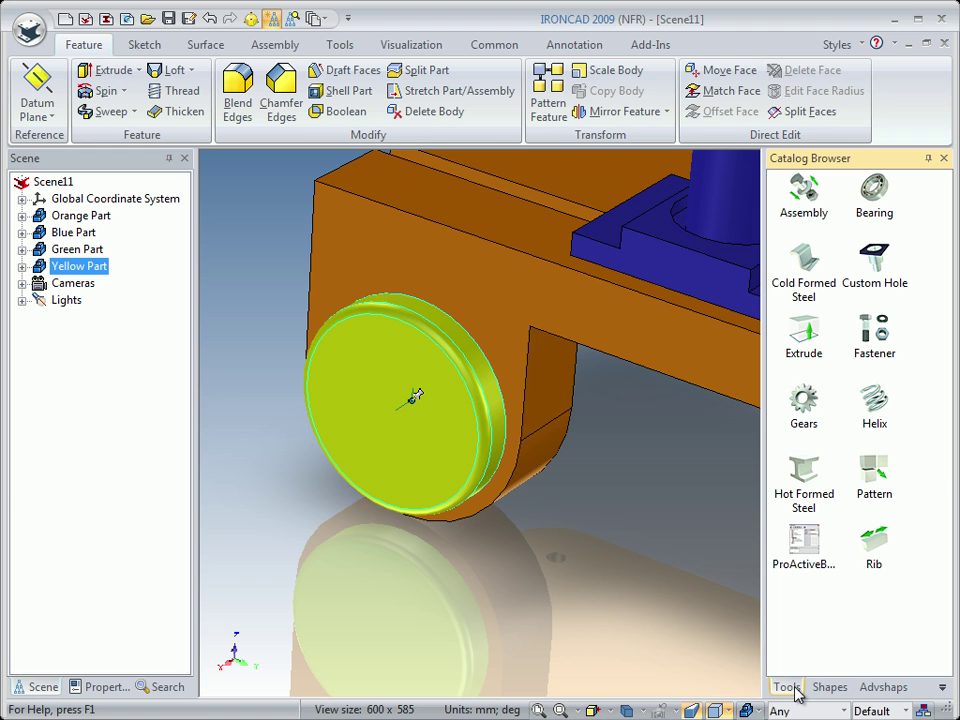
{"action": "left_click", "coordinate": [876, 258]}
{"action": "left_click_drag", "start_coordinate": [876, 258], "coordinate": [391, 419]}
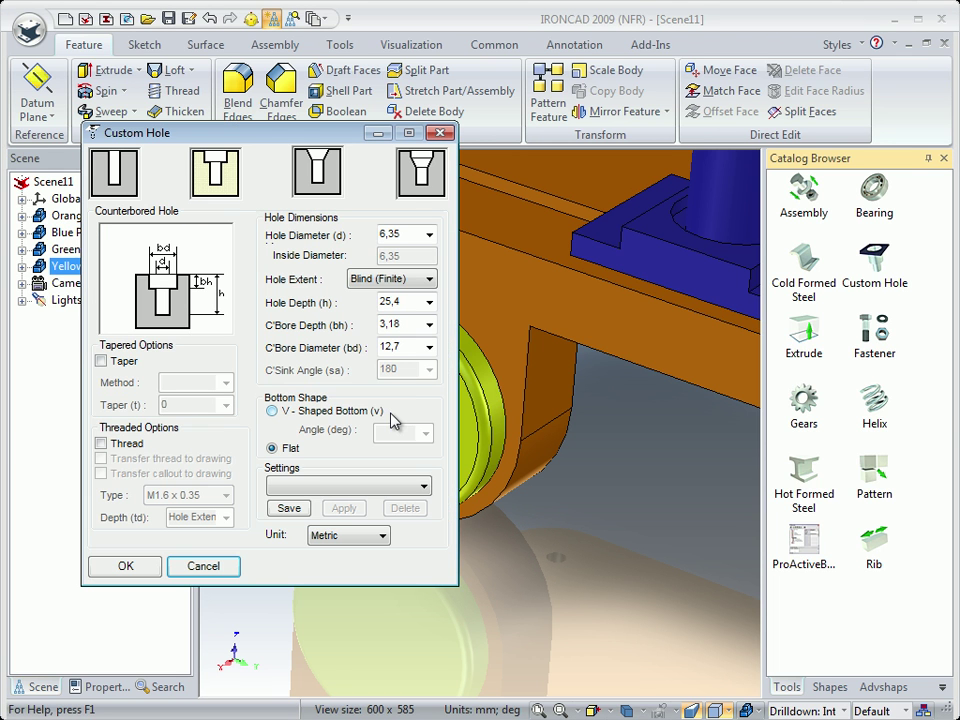
Step: Set the hole to 10 mm diameter, Through All, threaded M10 x 1.5, and apply it
{"action": "left_click_drag", "start_coordinate": [315, 140], "coordinate": [482, 172]}
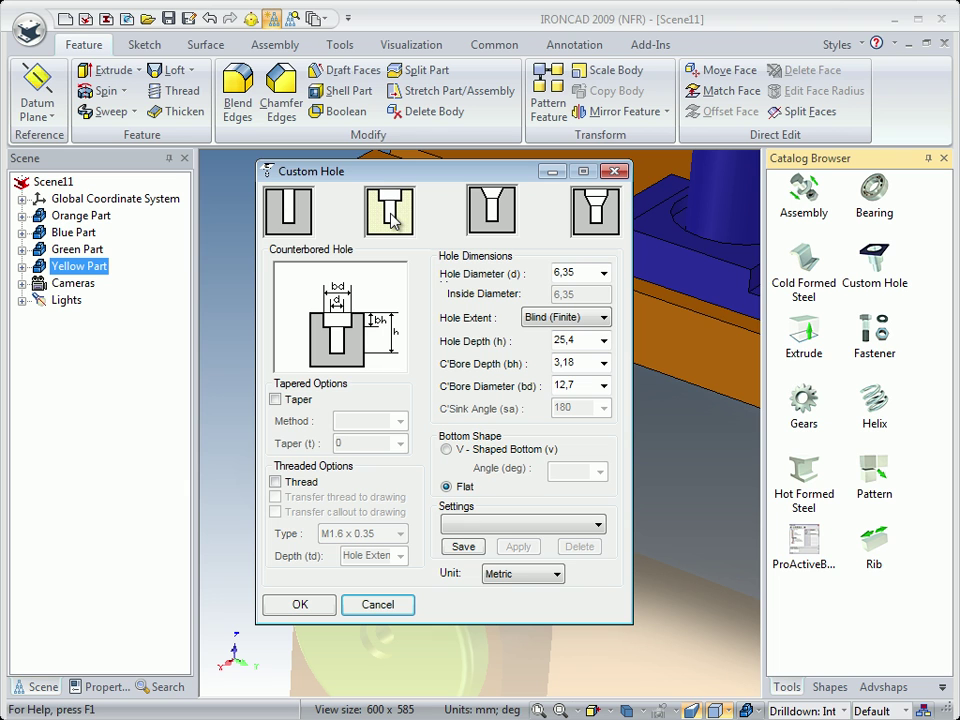
{"action": "left_click", "coordinate": [604, 273]}
{"action": "left_click", "coordinate": [565, 474]}
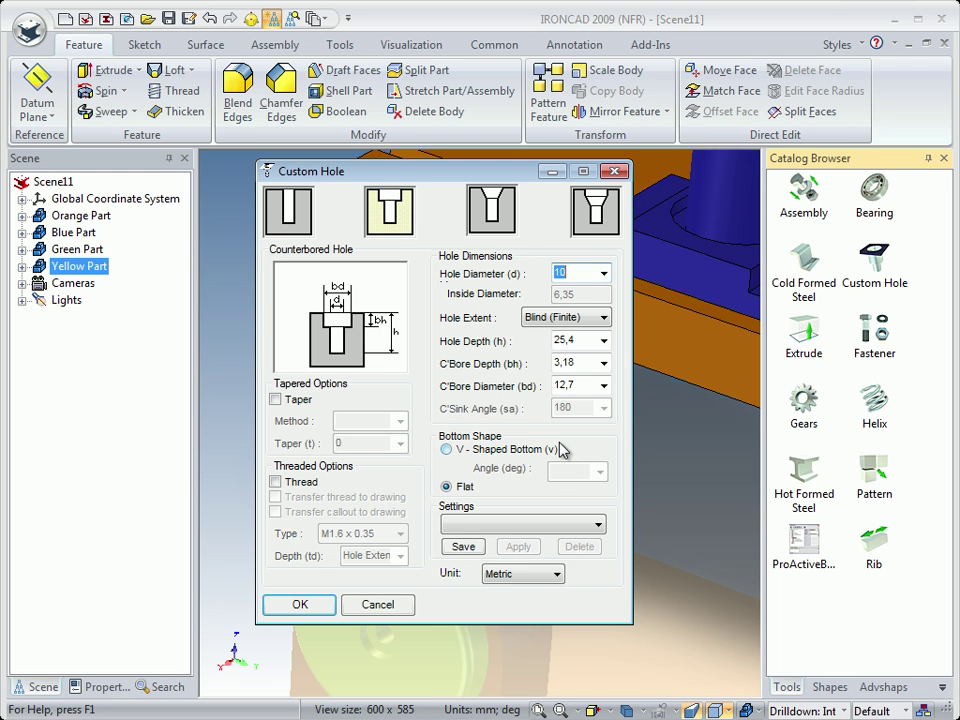
{"action": "left_click", "coordinate": [604, 318]}
{"action": "left_click", "coordinate": [566, 347]}
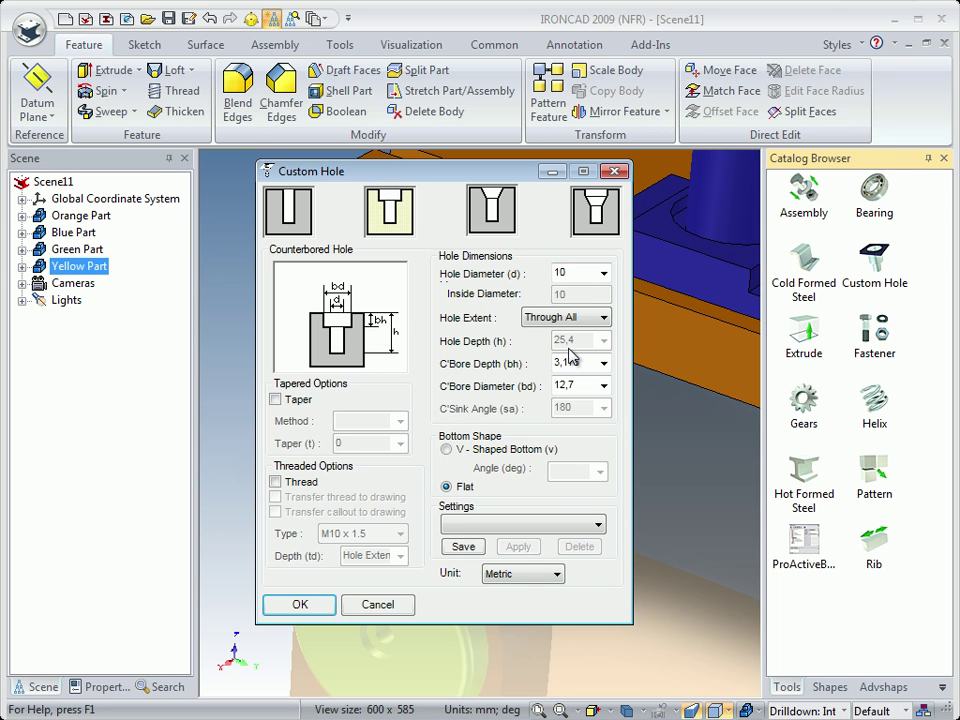
{"action": "left_click", "coordinate": [275, 482]}
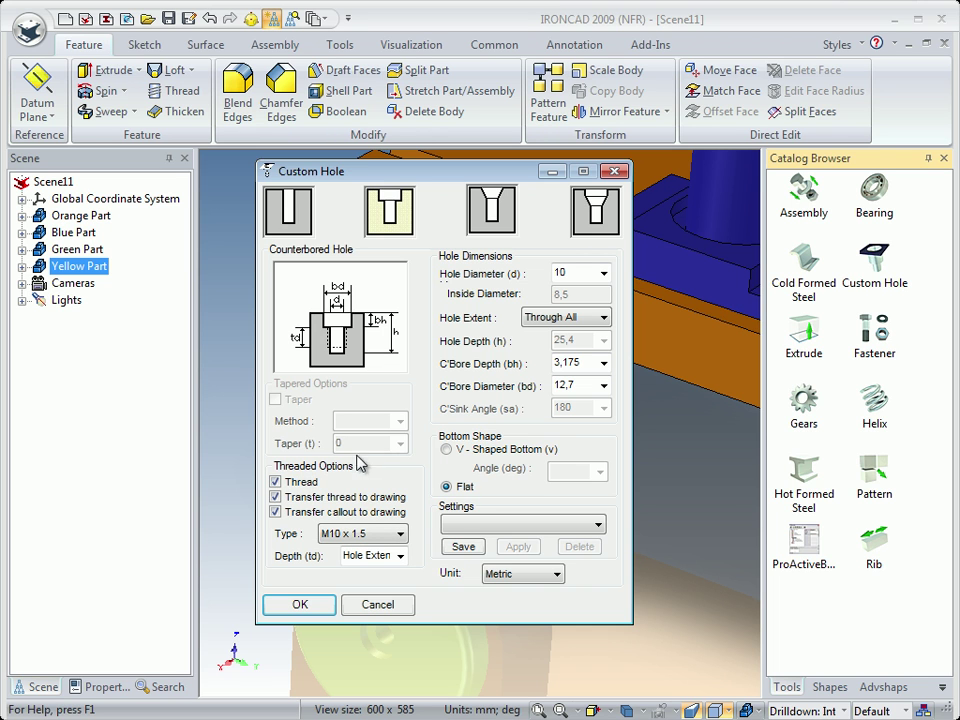
{"action": "left_click", "coordinate": [297, 606]}
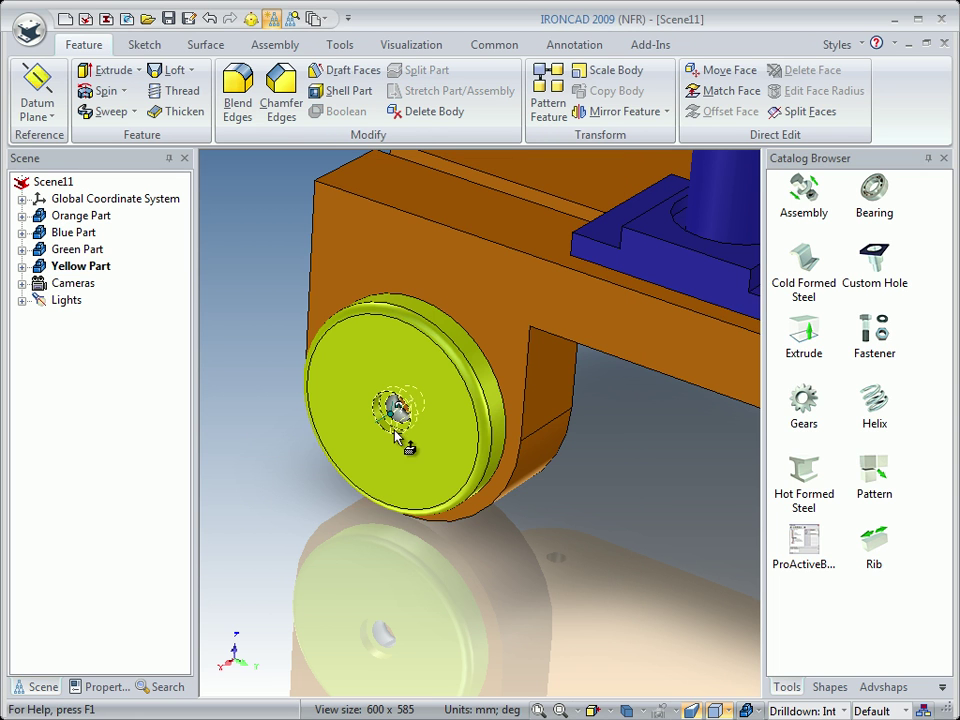
Step: Zoom to the yellow wheel and activate the TriBall on its centre hole with F10
{"action": "scroll", "coordinate": [405, 480], "scroll_direction": "up", "scroll_amount": 3}
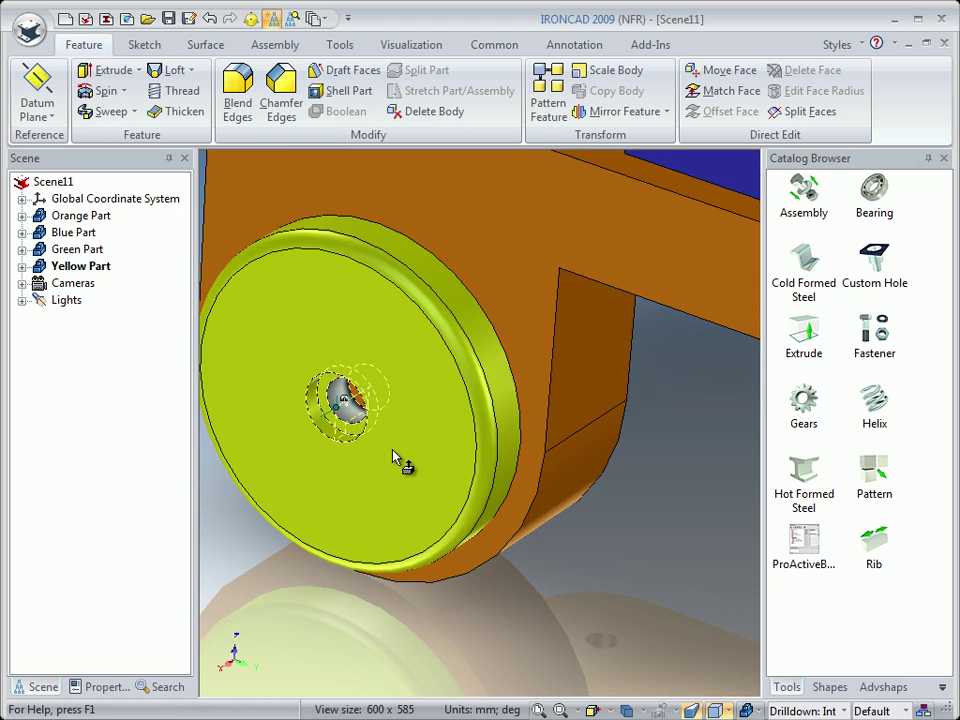
{"action": "middle_click_drag", "start_coordinate": [395, 458], "coordinate": [418, 469]}
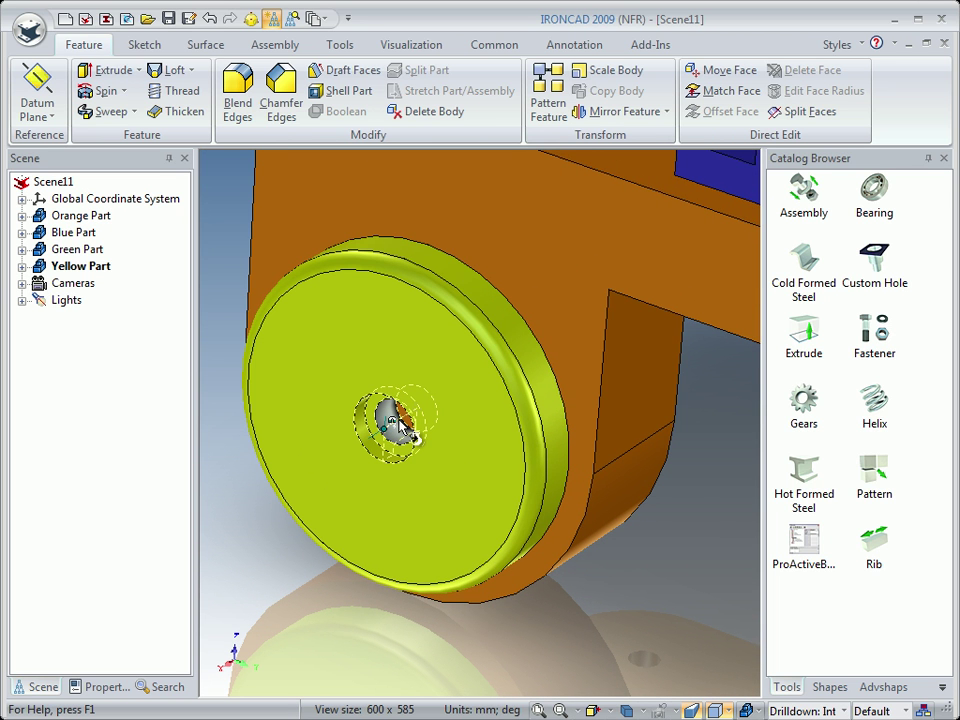
{"action": "key", "text": "F10"}
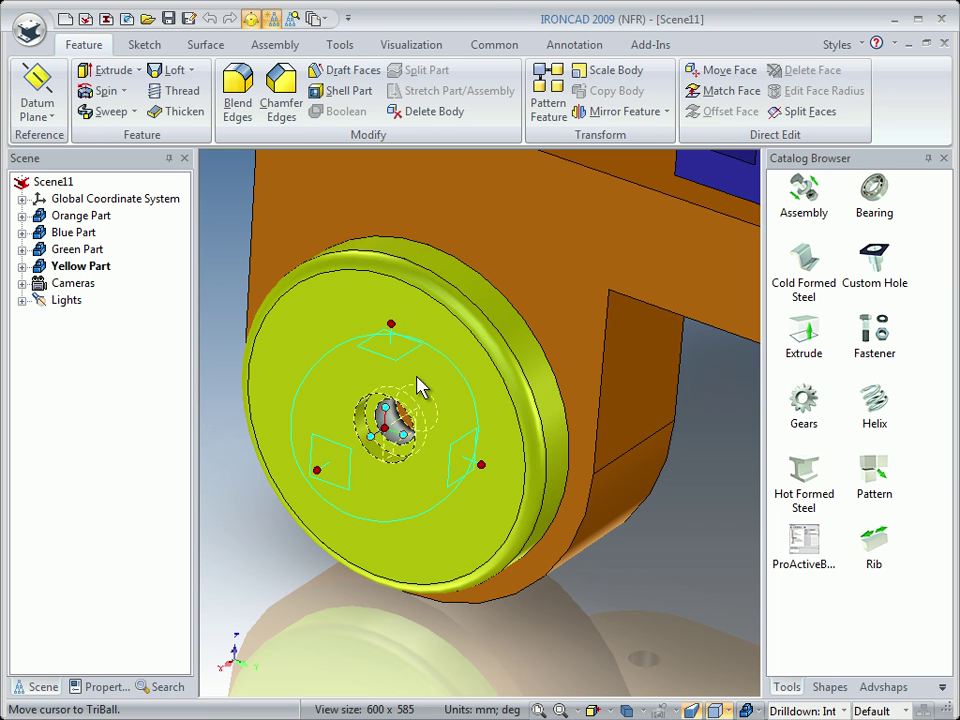
Step: Confirm TriBall snap increments of 10 mm distance and 15 degrees angle
{"action": "right_click", "coordinate": [419, 316]}
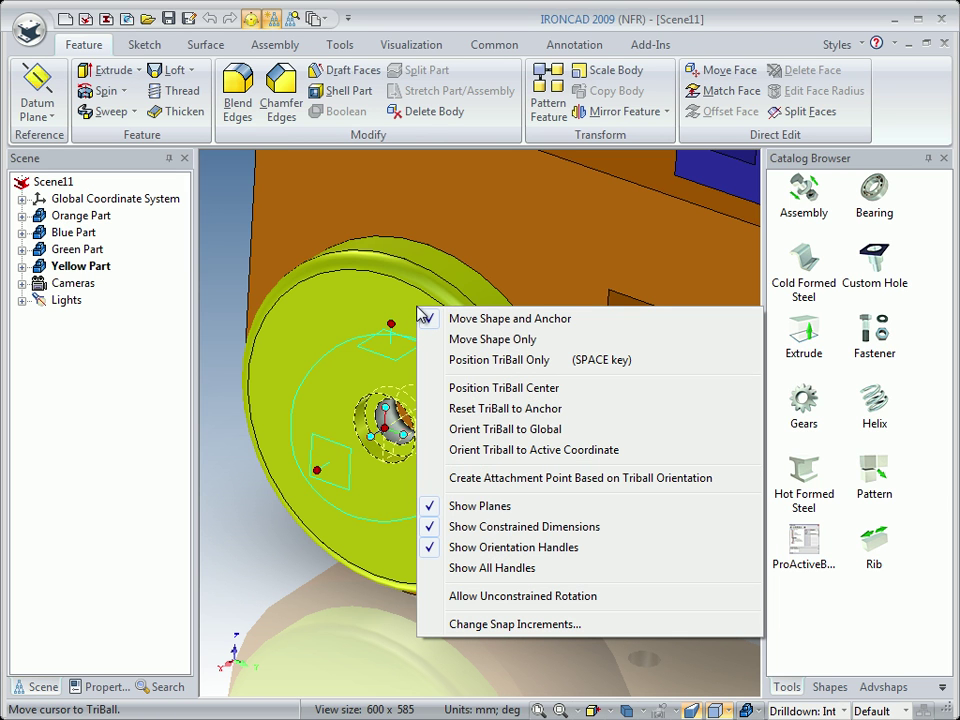
{"action": "left_click", "coordinate": [477, 626]}
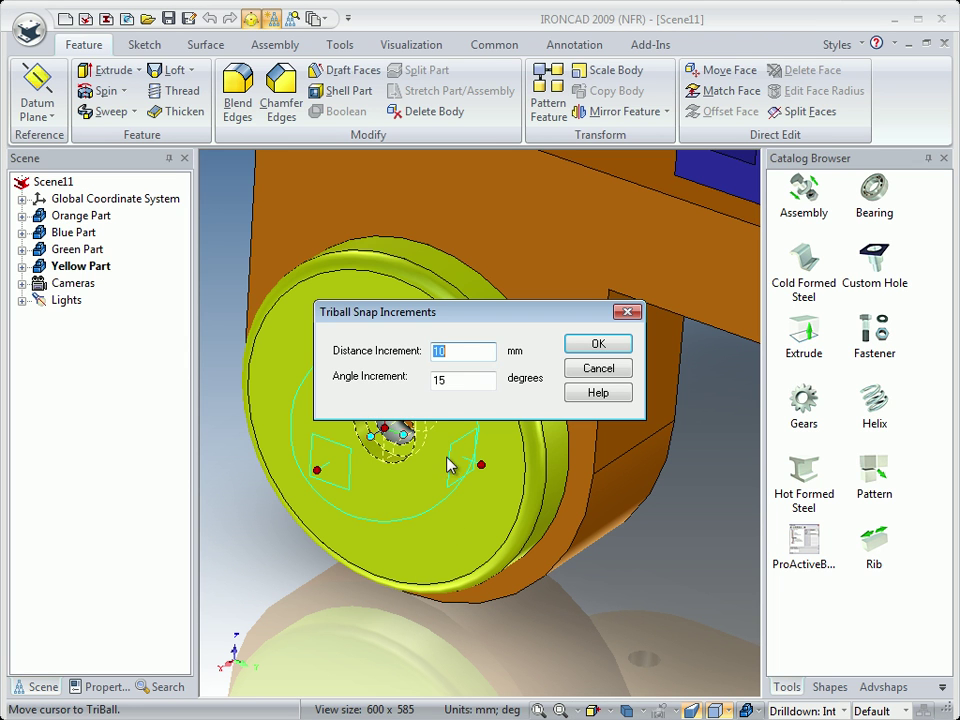
{"action": "left_click_drag", "start_coordinate": [462, 316], "coordinate": [508, 315]}
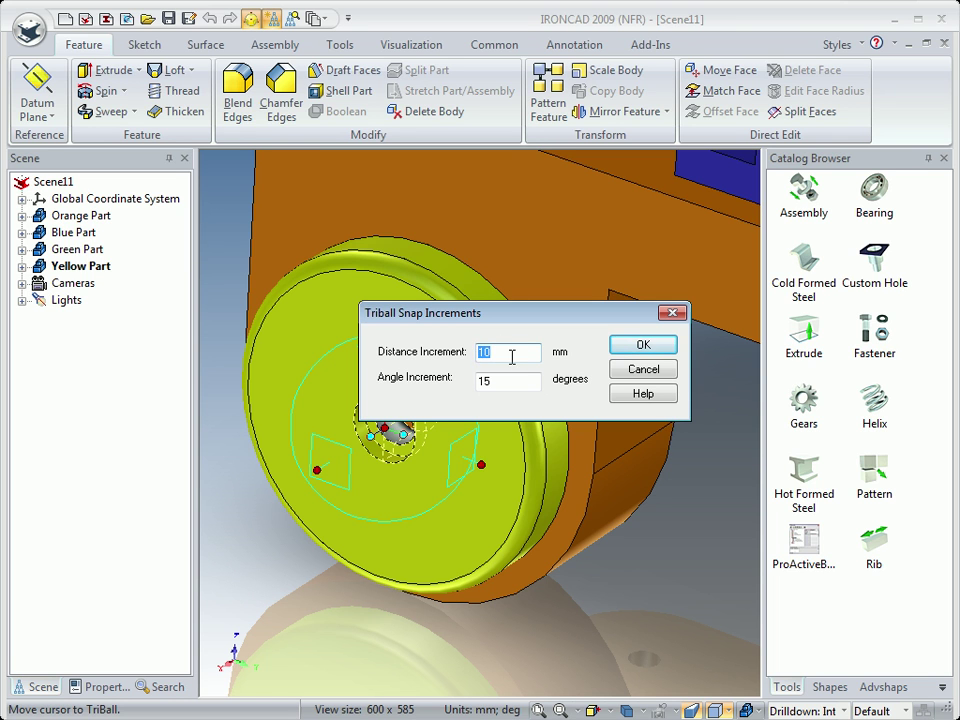
{"action": "left_click", "coordinate": [634, 346]}
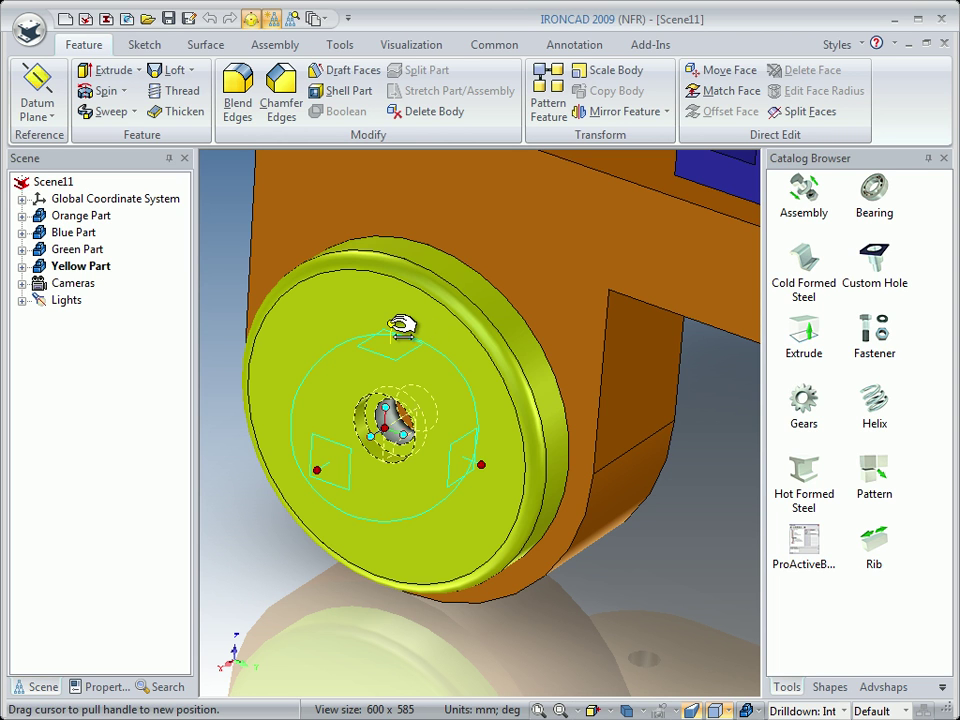
Step: Move the threaded hole off the disc centre toward the rim
{"action": "left_click_drag", "start_coordinate": [401, 325], "coordinate": [395, 333]}
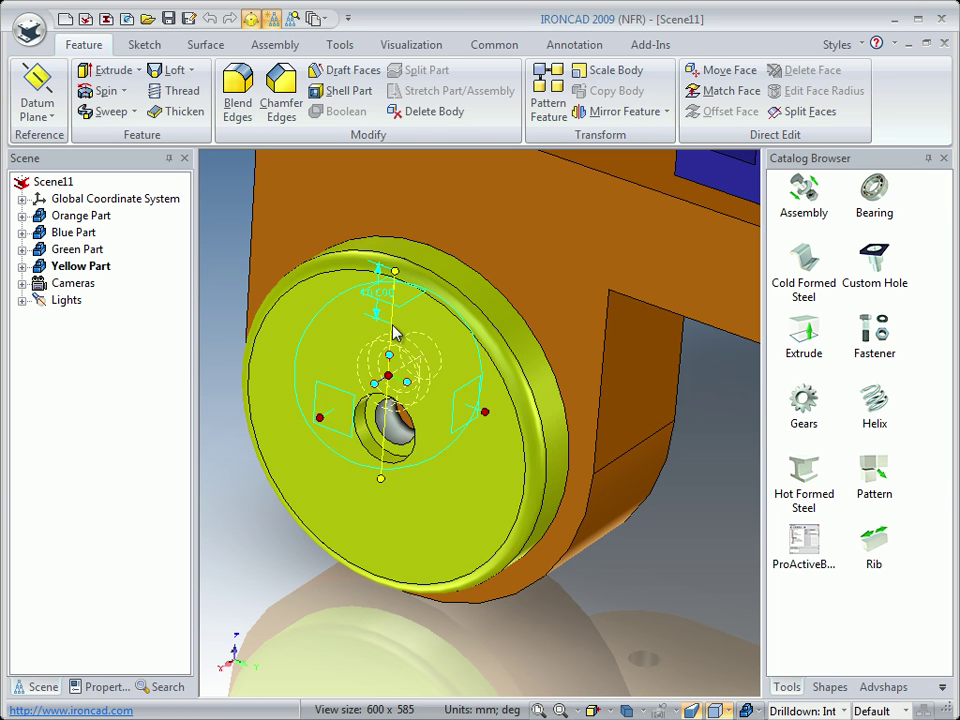
{"action": "key", "text": "ctrl+z"}
{"action": "key", "text": "ctrl+y"}
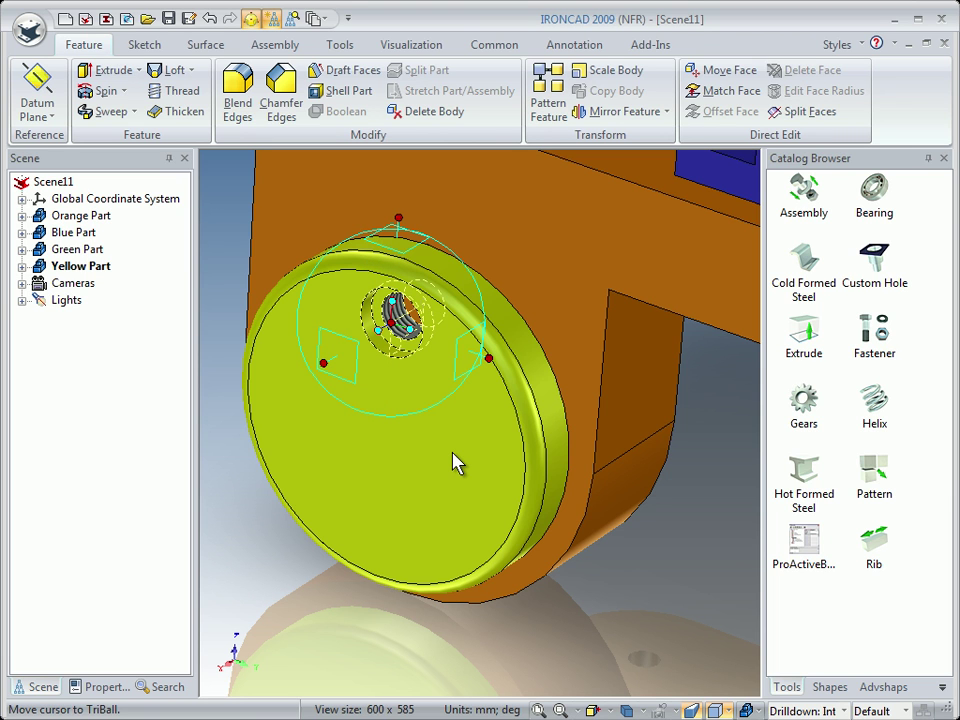
Step: Snap the TriBall pivot to the yellow disc's centre point
{"action": "right_click", "coordinate": [402, 320]}
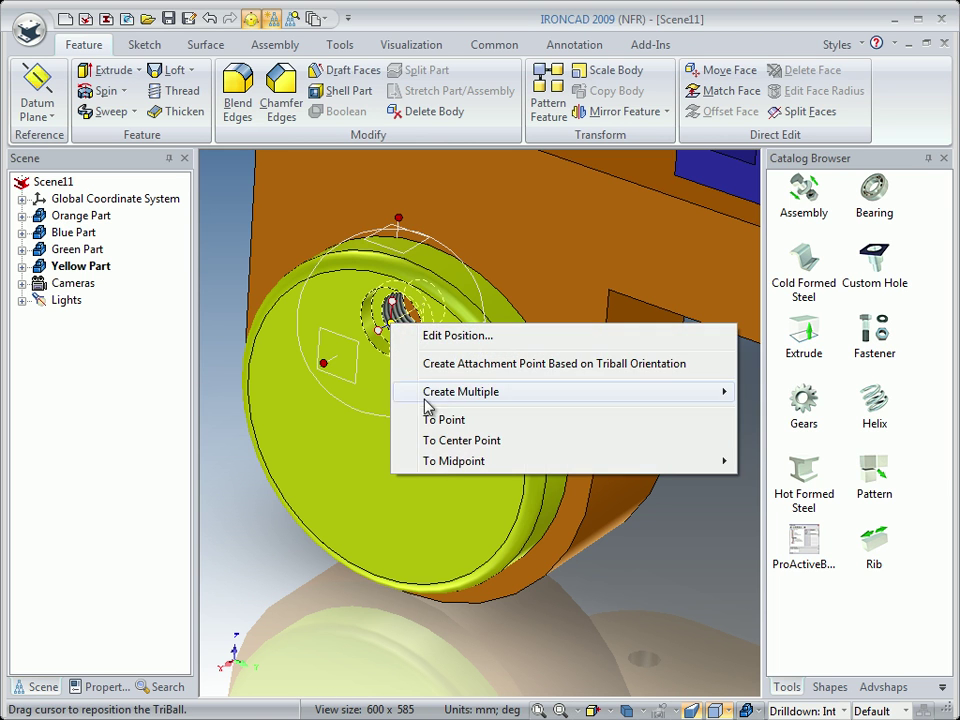
{"action": "left_click", "coordinate": [444, 446]}
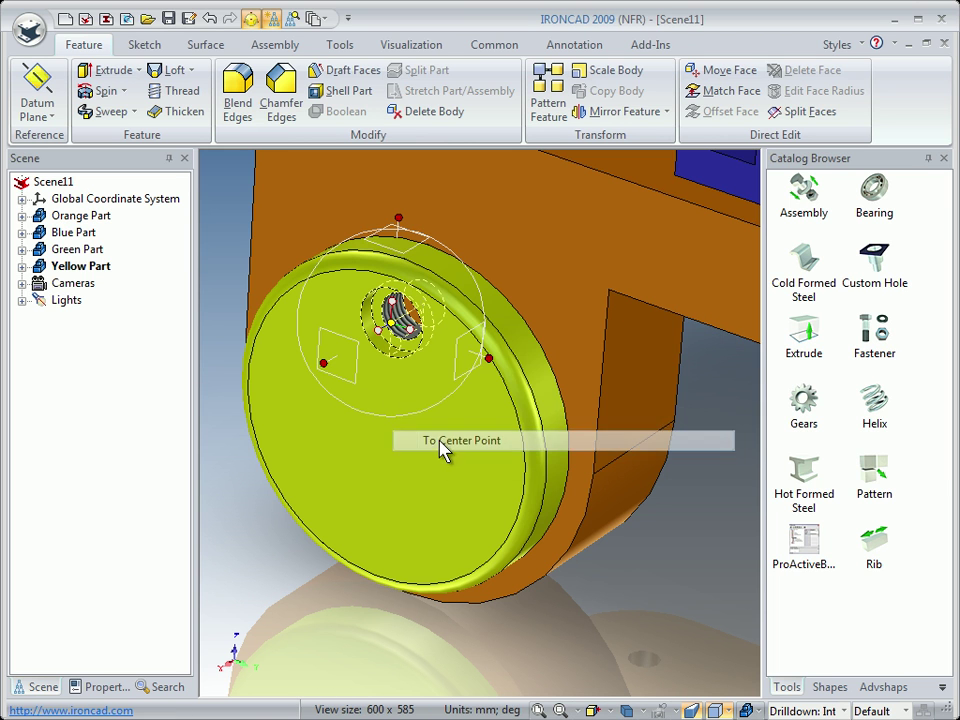
{"action": "left_click", "coordinate": [522, 457]}
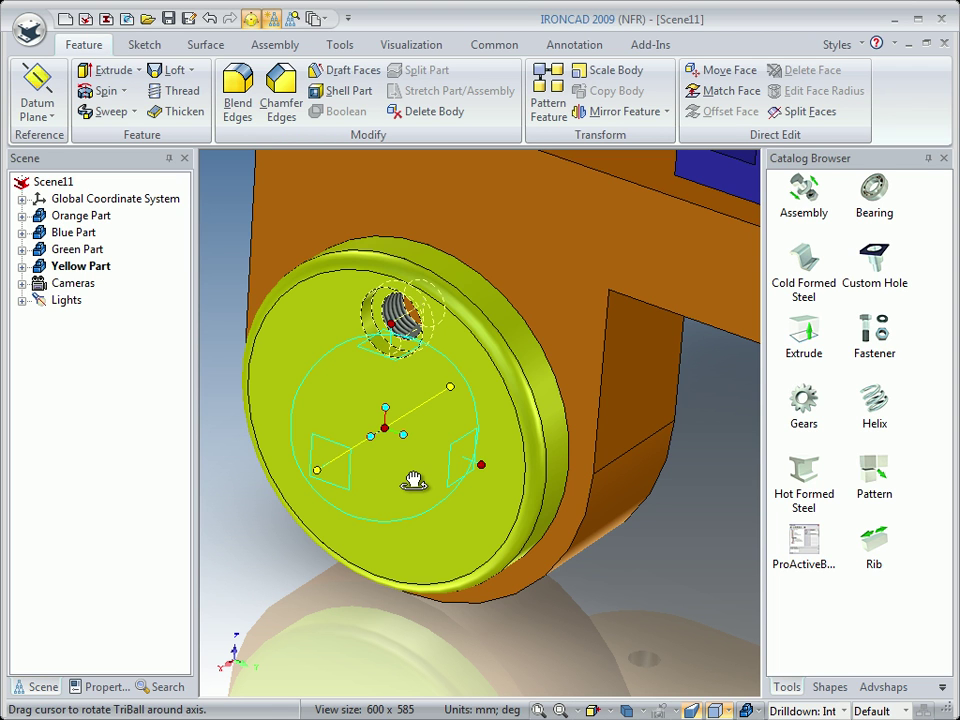
Step: Rotate the hole around the disc into 5 linked copies spaced 360/6 degrees apart
{"action": "mouse_move", "coordinate": [414, 482]}
{"action": "left_mouse_down"}
{"action": "mouse_move", "coordinate": [407, 486]}
{"action": "mouse_move", "coordinate": [397, 452]}
{"action": "mouse_move", "coordinate": [375, 429]}
{"action": "mouse_move", "coordinate": [414, 464]}
{"action": "mouse_move", "coordinate": [439, 514]}
{"action": "mouse_move", "coordinate": [372, 436]}
{"action": "left_mouse_up"}
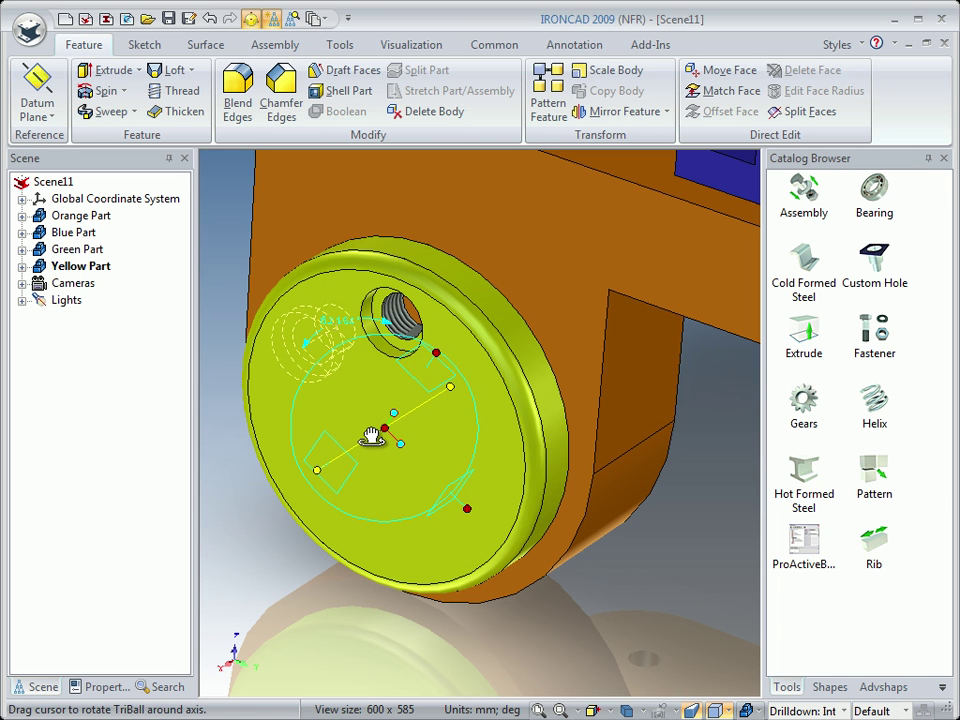
{"action": "right_click_drag", "start_coordinate": [372, 436], "coordinate": [373, 434]}
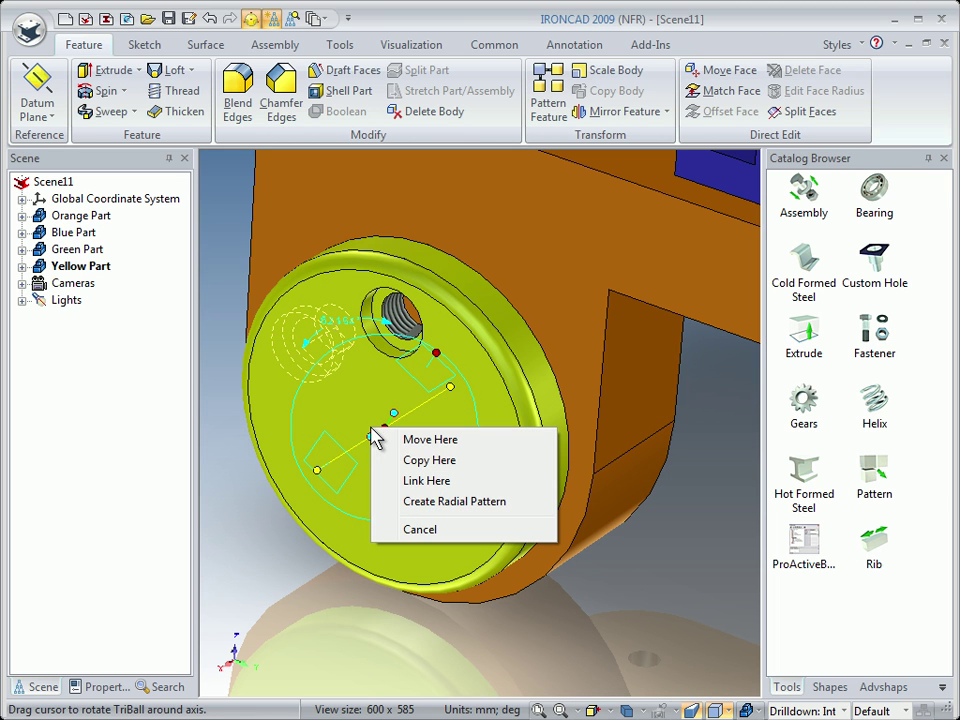
{"action": "left_click", "coordinate": [420, 482]}
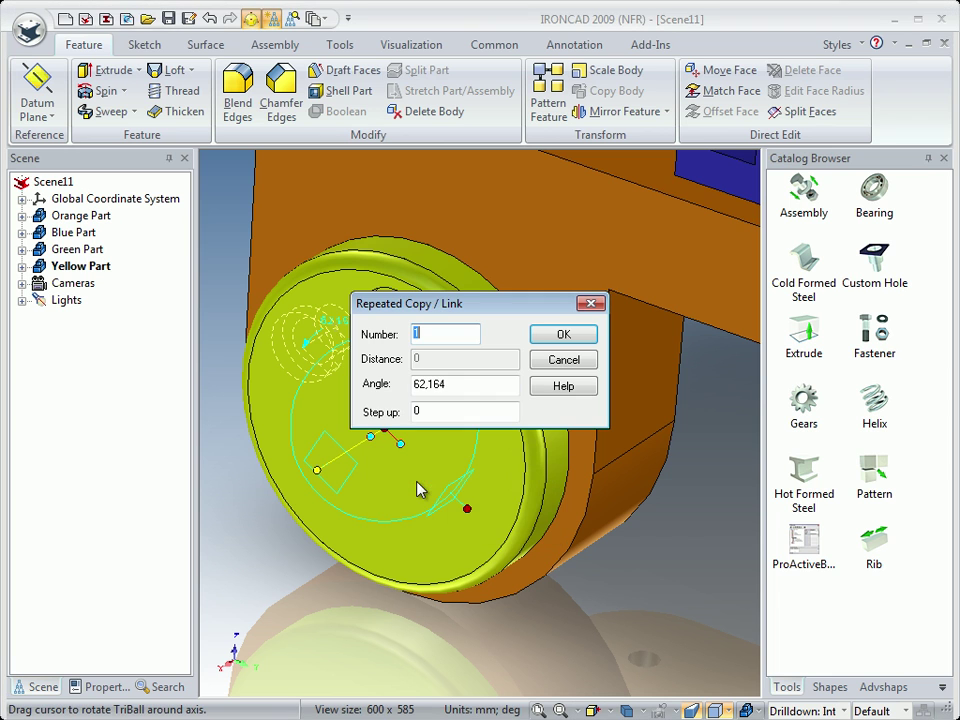
{"action": "type", "text": "5"}
{"action": "double_click", "coordinate": [463, 385]}
{"action": "type", "text": "3"}
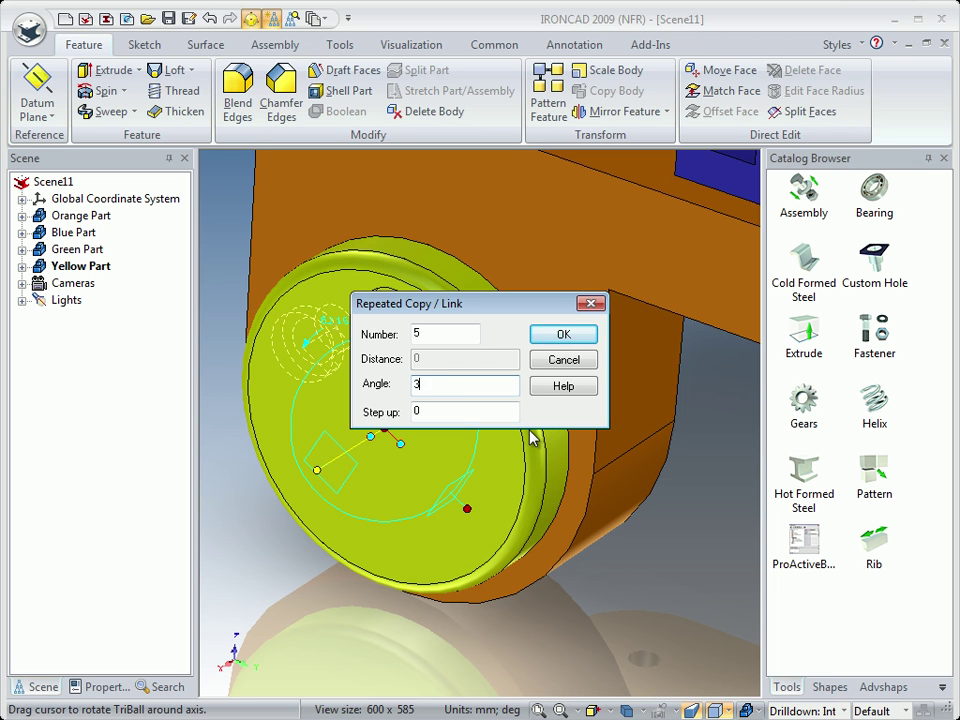
{"action": "type", "text": "60/6"}
{"action": "left_click_drag", "start_coordinate": [428, 302], "coordinate": [463, 370]}
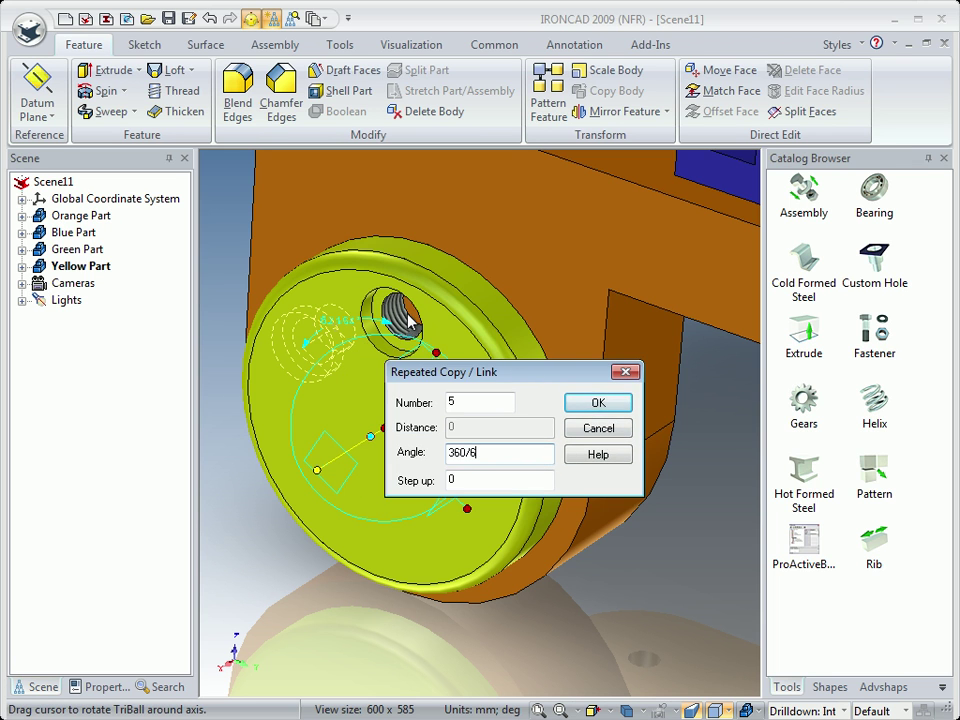
{"action": "left_click", "coordinate": [599, 406]}
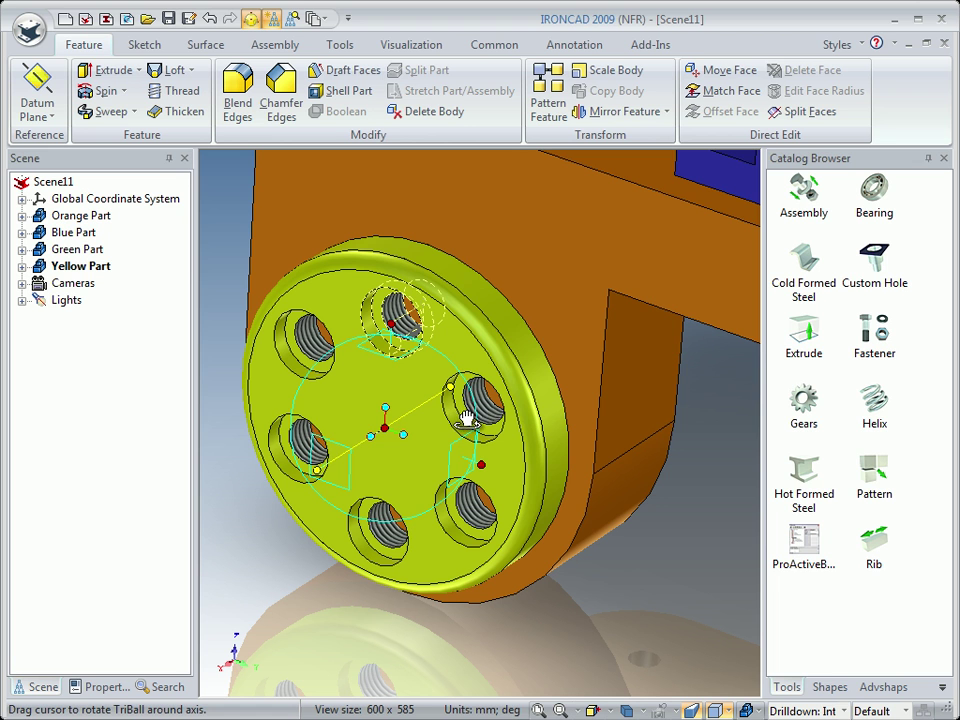
Step: Select the blue bracket's flange hole and shorten its depth to the flange thickness
{"action": "key", "text": "F10"}
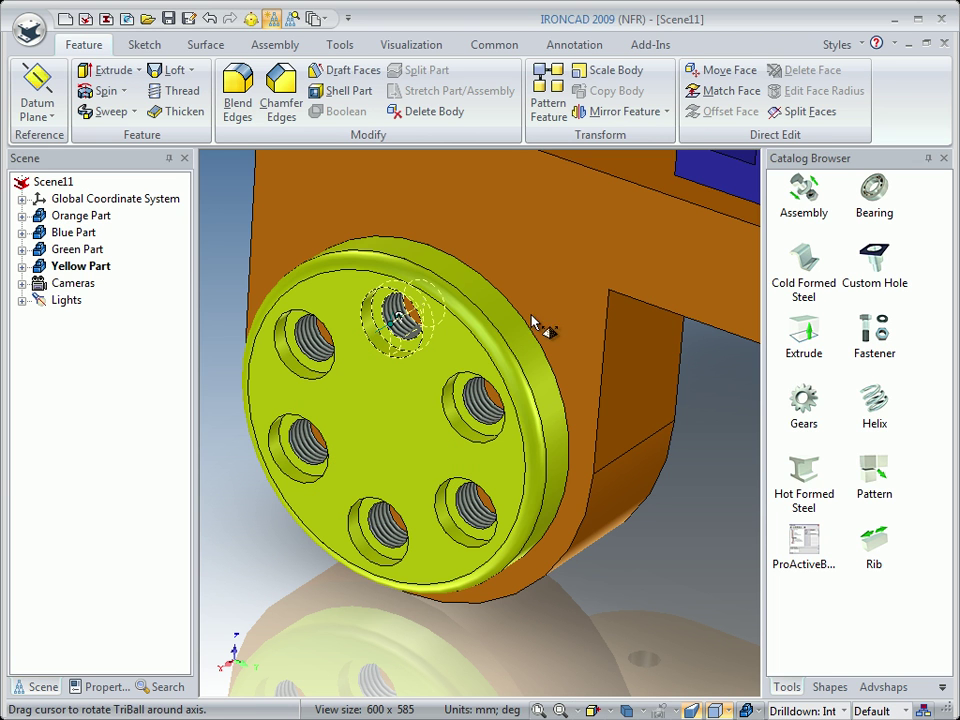
{"action": "scroll", "coordinate": [535, 298], "scroll_direction": "up", "scroll_amount": 5}
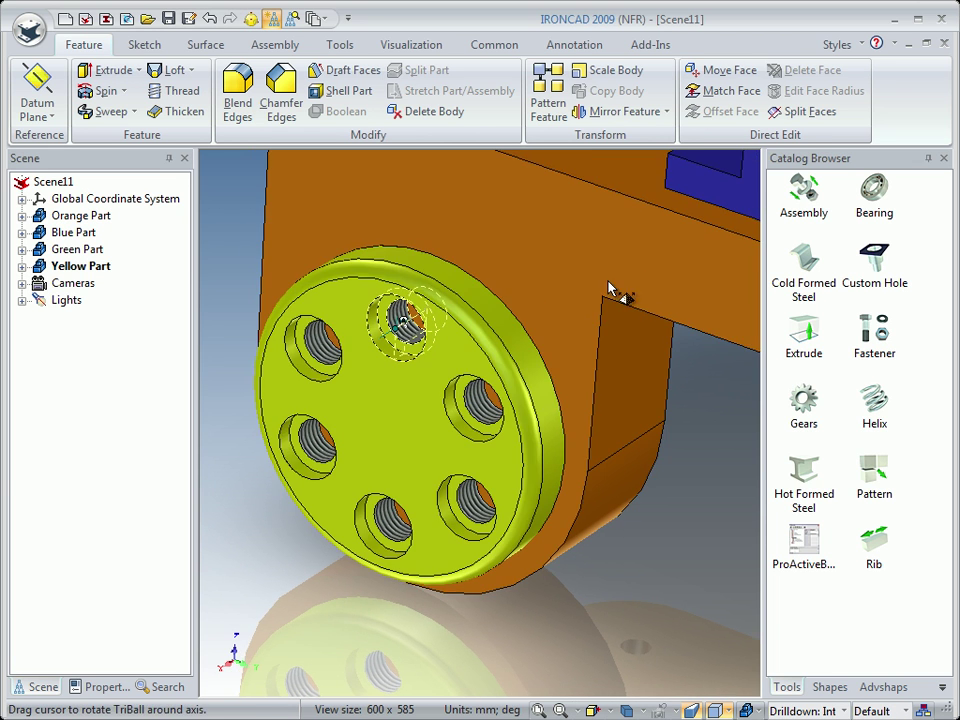
{"action": "left_click_drag", "start_coordinate": [488, 292], "coordinate": [236, 388]}
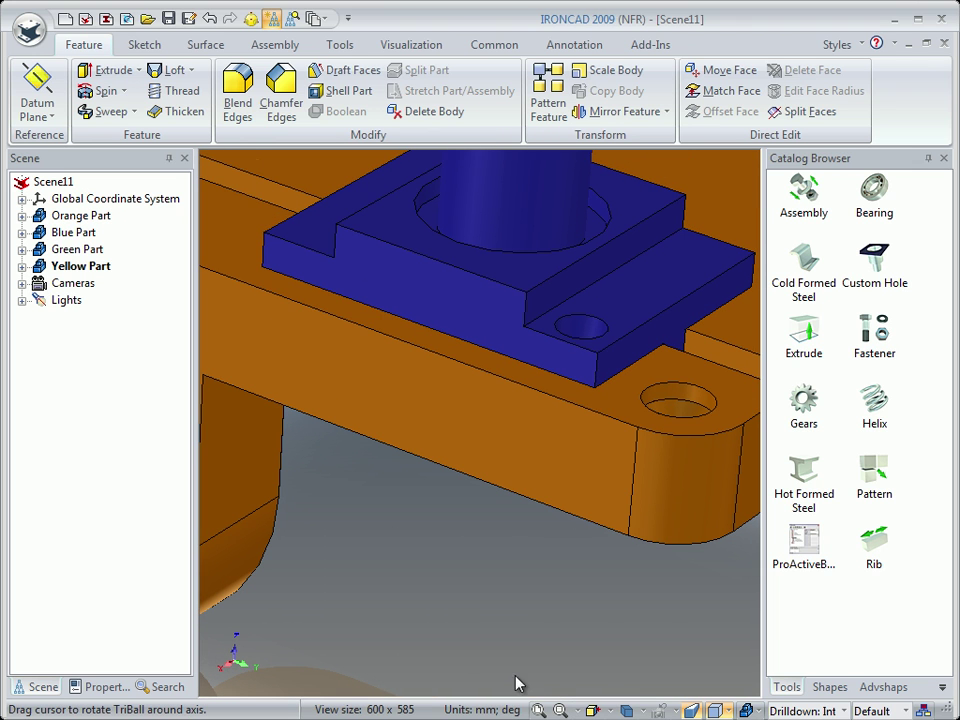
{"action": "left_click", "coordinate": [582, 331]}
{"action": "left_click", "coordinate": [583, 333]}
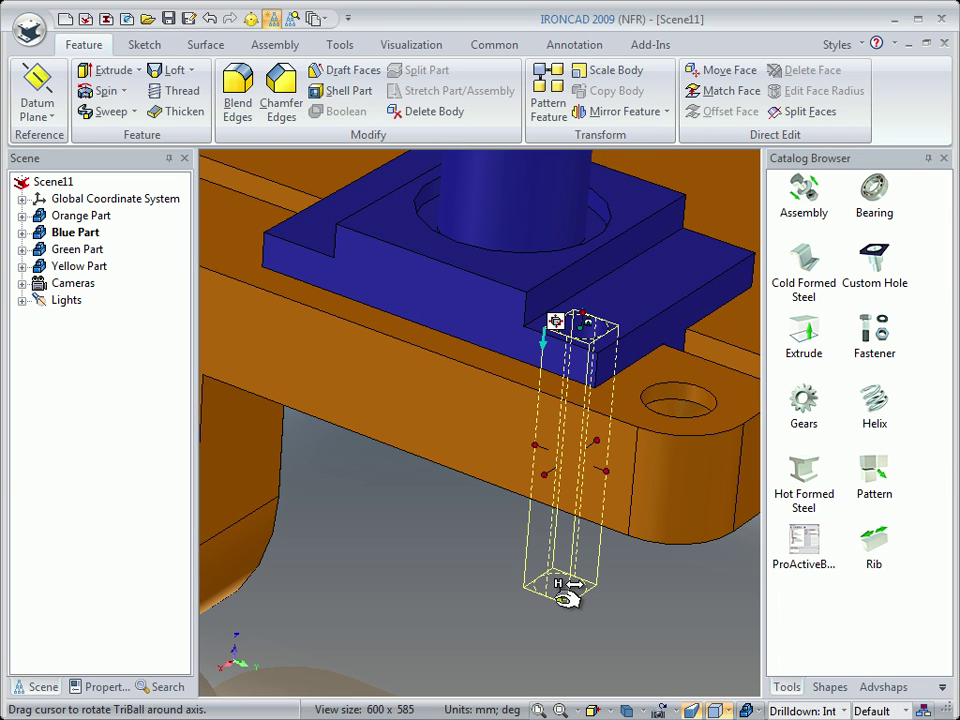
{"action": "left_click_drag", "start_coordinate": [566, 598], "coordinate": [532, 374]}
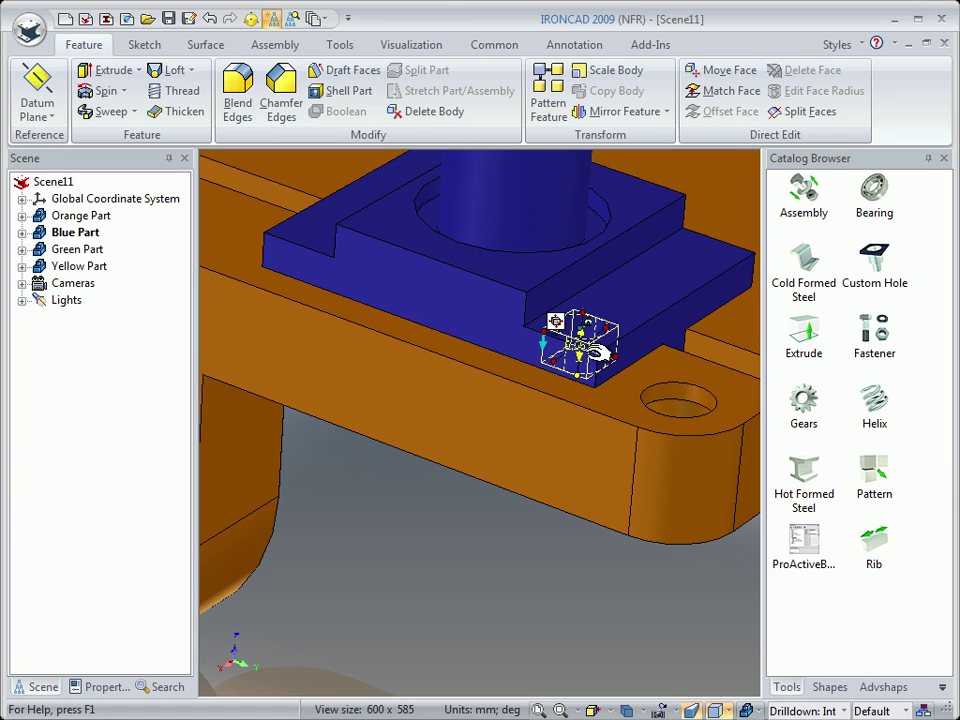
{"action": "key", "text": "F10"}
Step: Place one linked copy of the mounting hole at the flange's opposite end, 53.624 mm away
{"action": "middle_click_drag", "start_coordinate": [425, 363], "coordinate": [426, 377]}
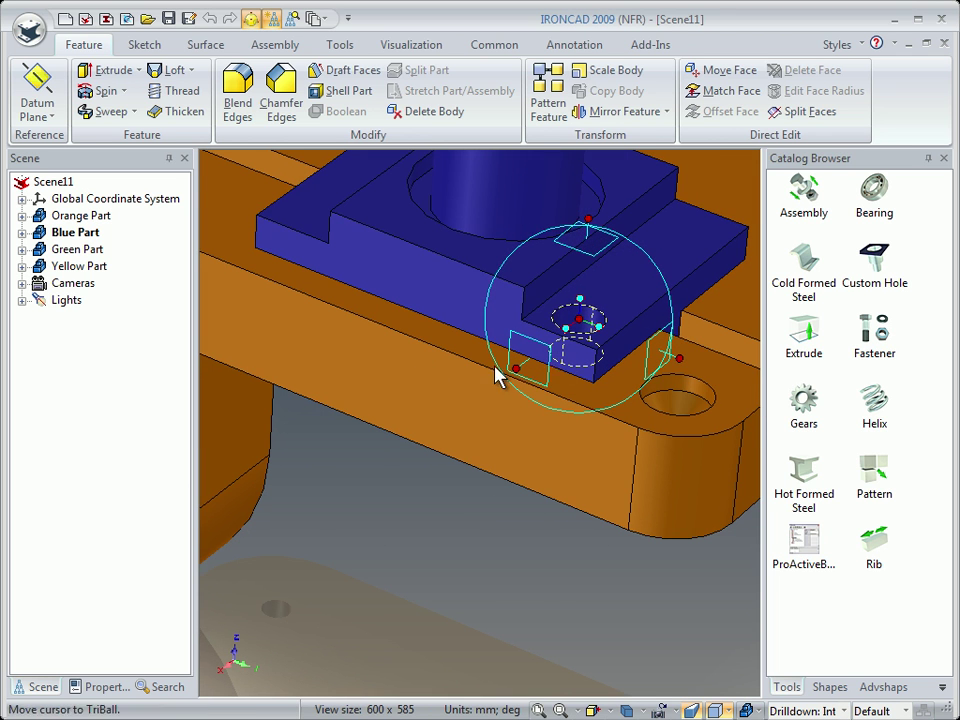
{"action": "left_click_drag", "start_coordinate": [680, 362], "coordinate": [688, 362]}
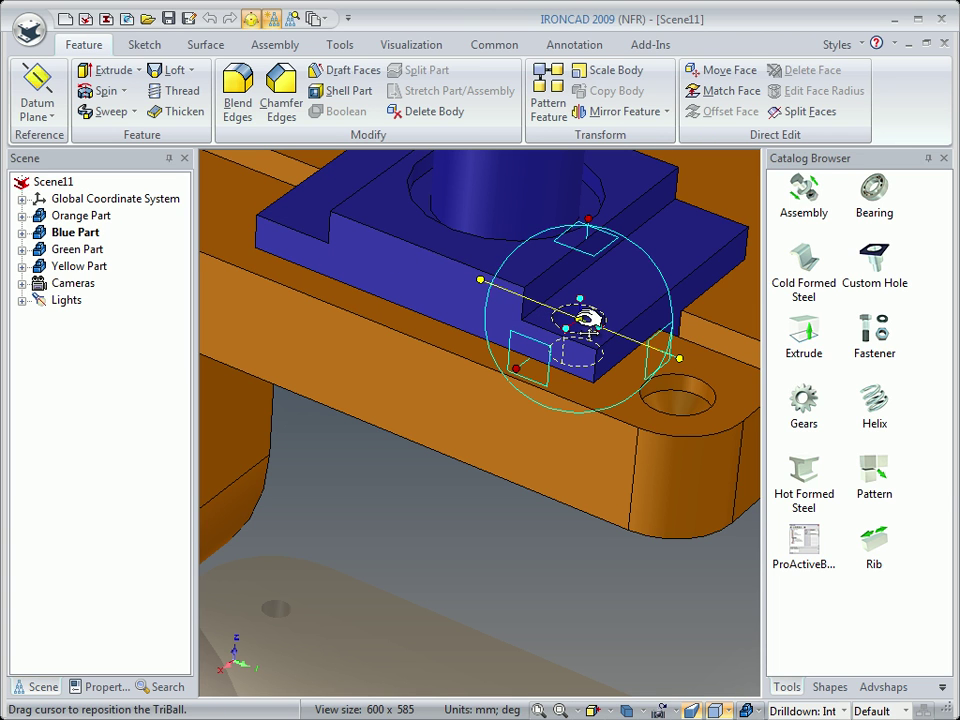
{"action": "left_click_drag", "start_coordinate": [587, 320], "coordinate": [305, 230]}
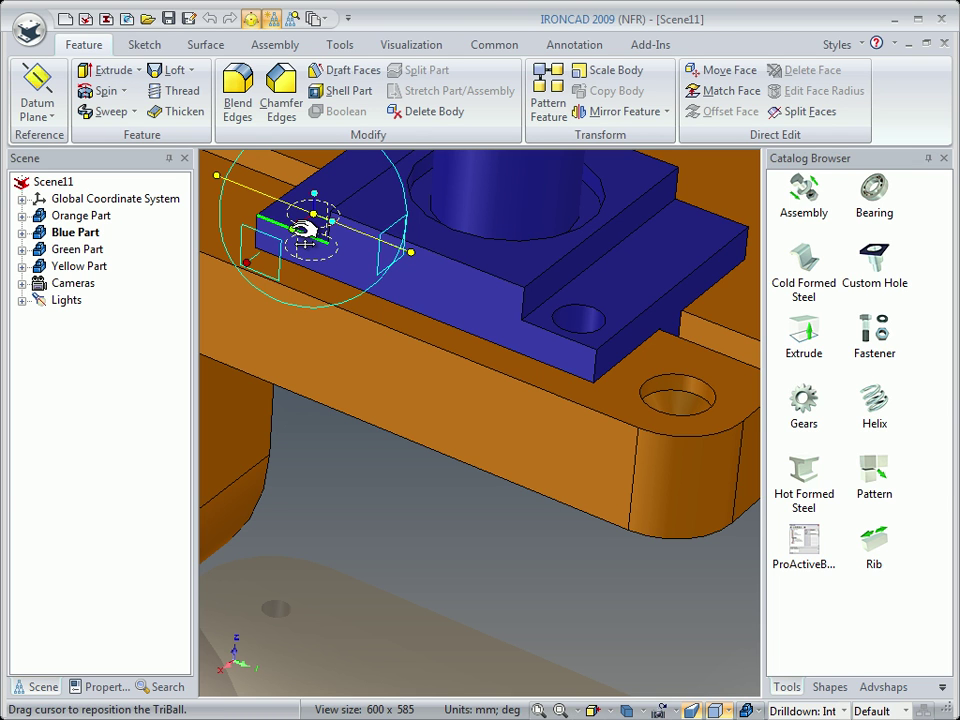
{"action": "right_click_drag", "start_coordinate": [304, 231], "coordinate": [298, 231]}
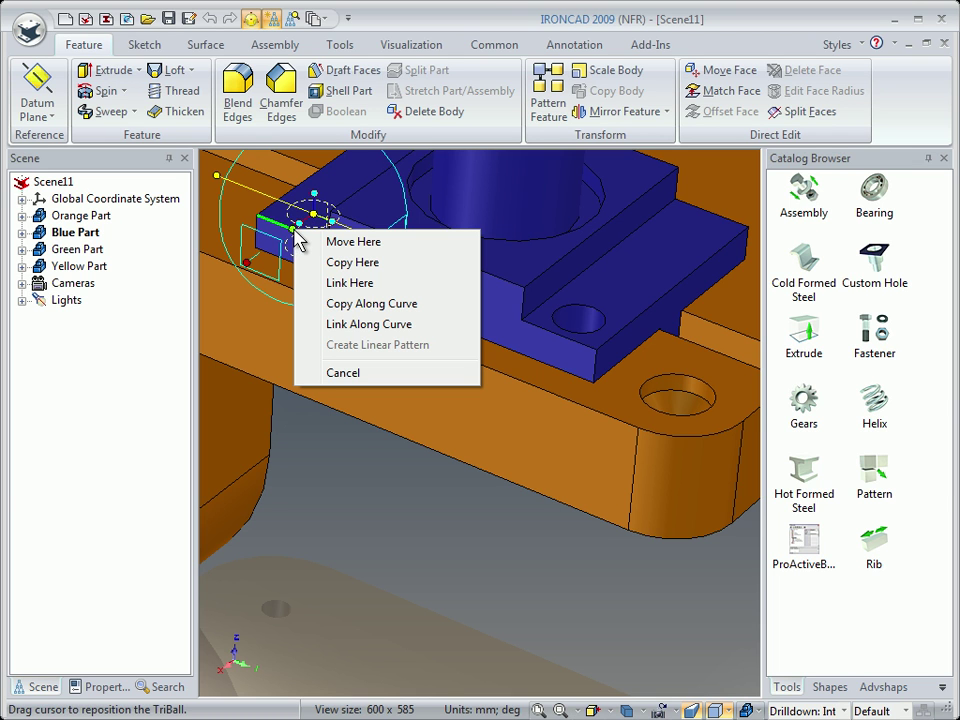
{"action": "left_click", "coordinate": [340, 284]}
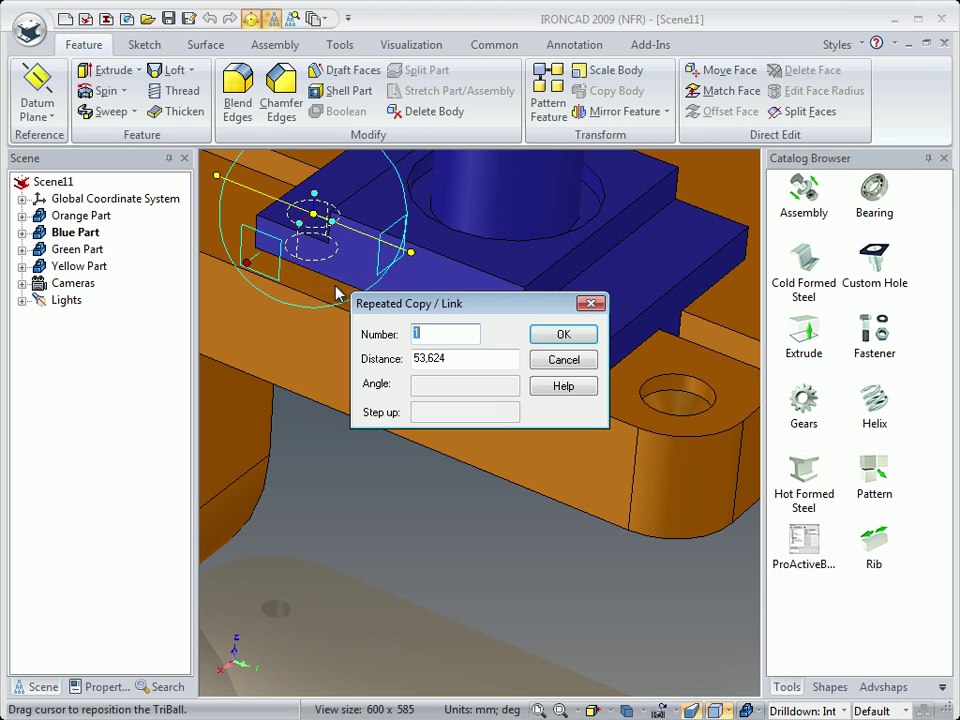
{"action": "left_click", "coordinate": [556, 334]}
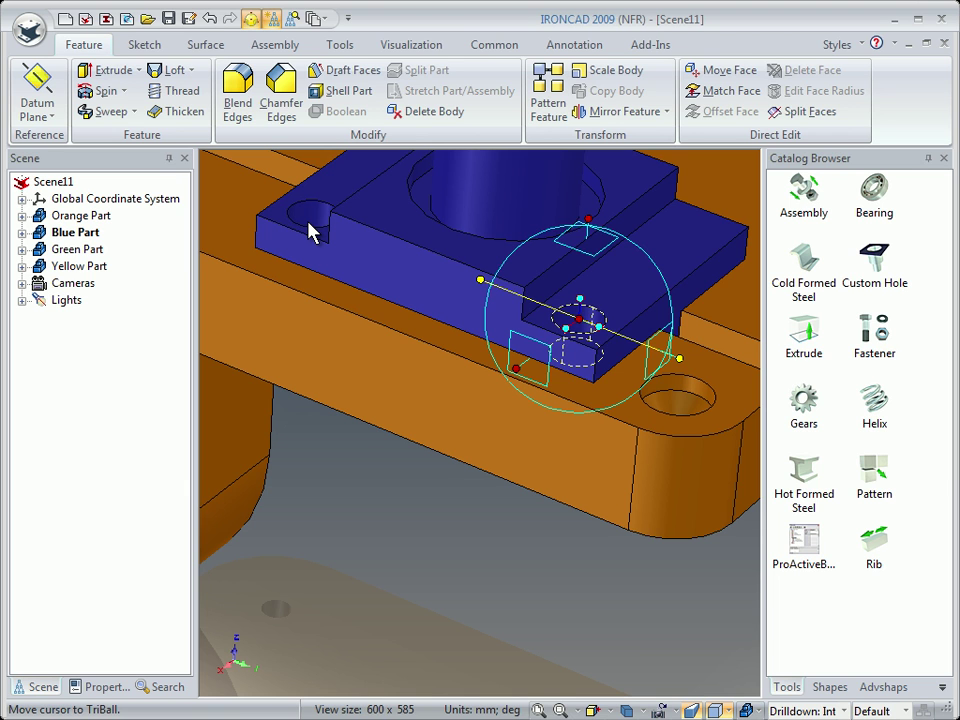
{"action": "key", "text": "F10"}
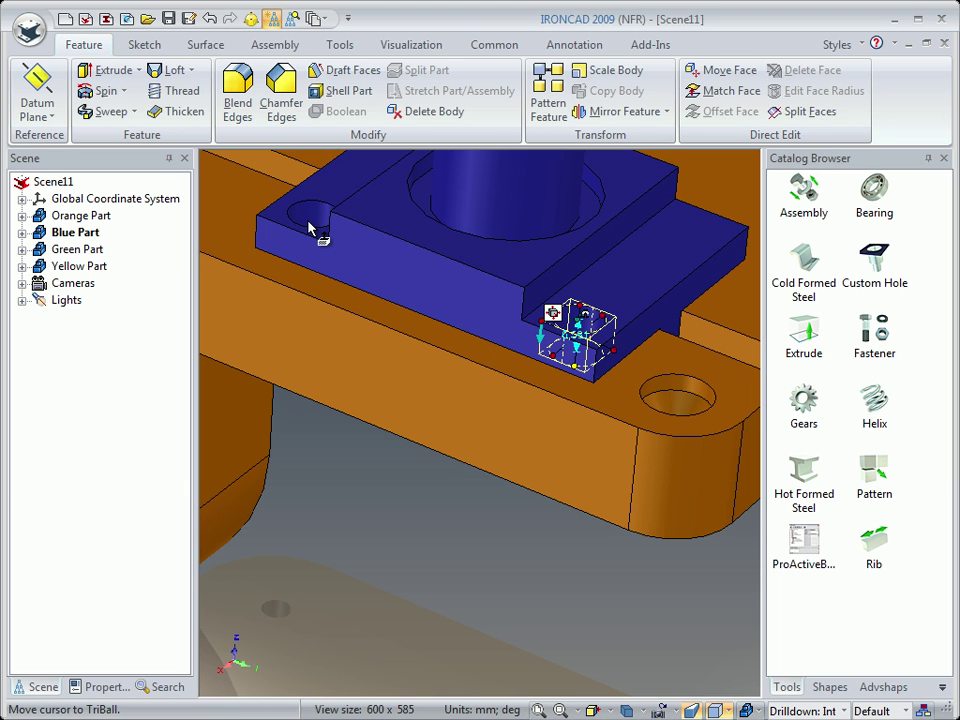
Step: Move the hole's TriBall alone to the midpoint of the flange's long top edge
{"action": "left_click", "coordinate": [311, 225]}
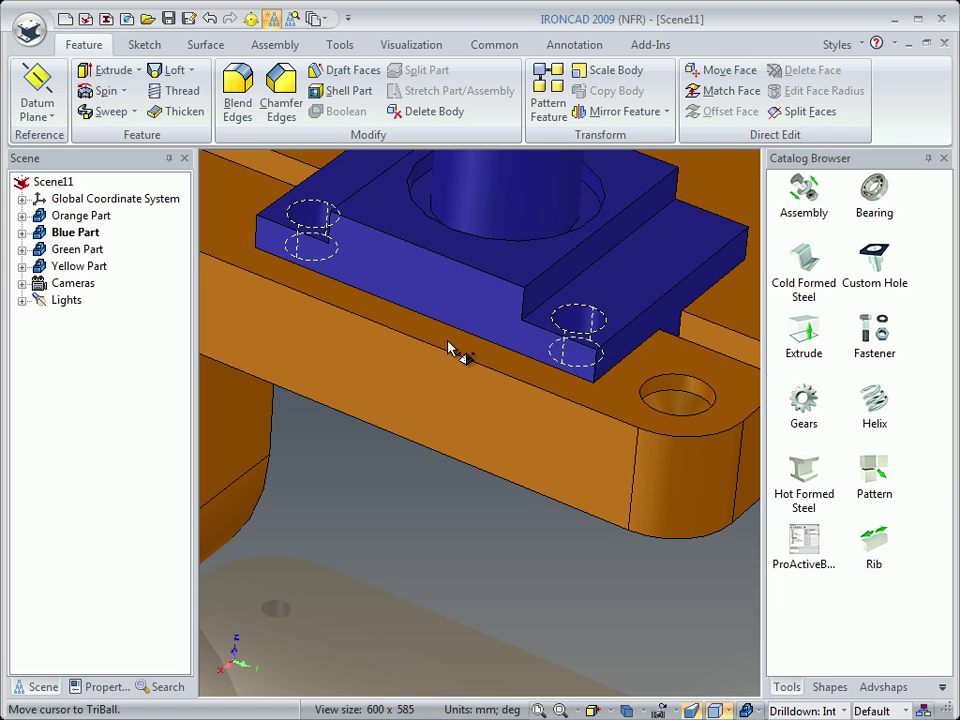
{"action": "key", "text": "F10"}
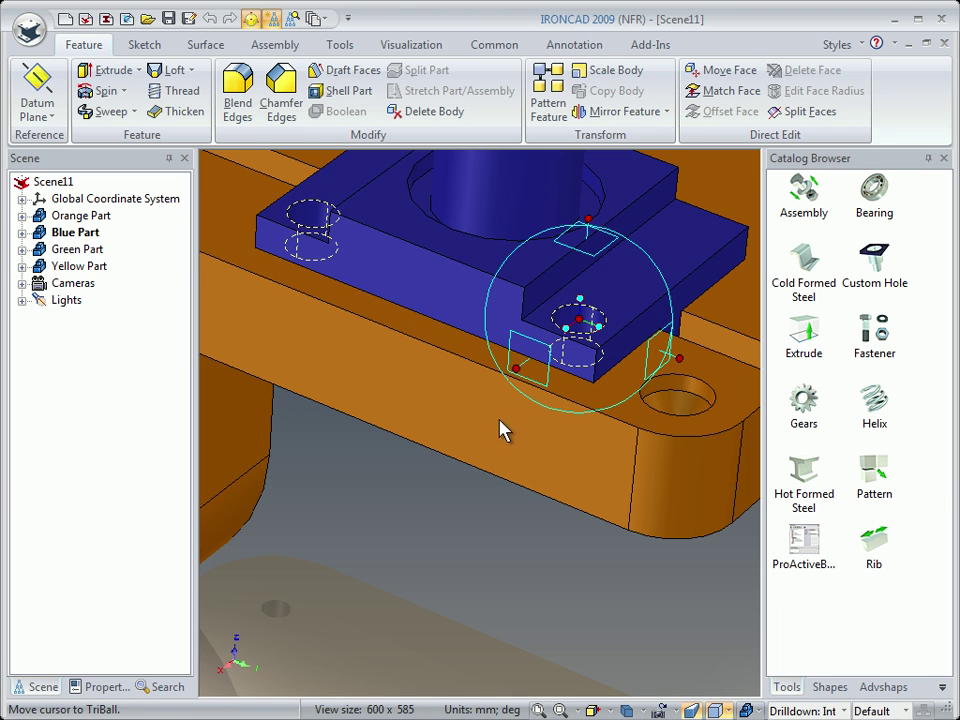
{"action": "key", "text": "space"}
{"action": "middle_click_drag", "start_coordinate": [510, 460], "coordinate": [291, 502]}
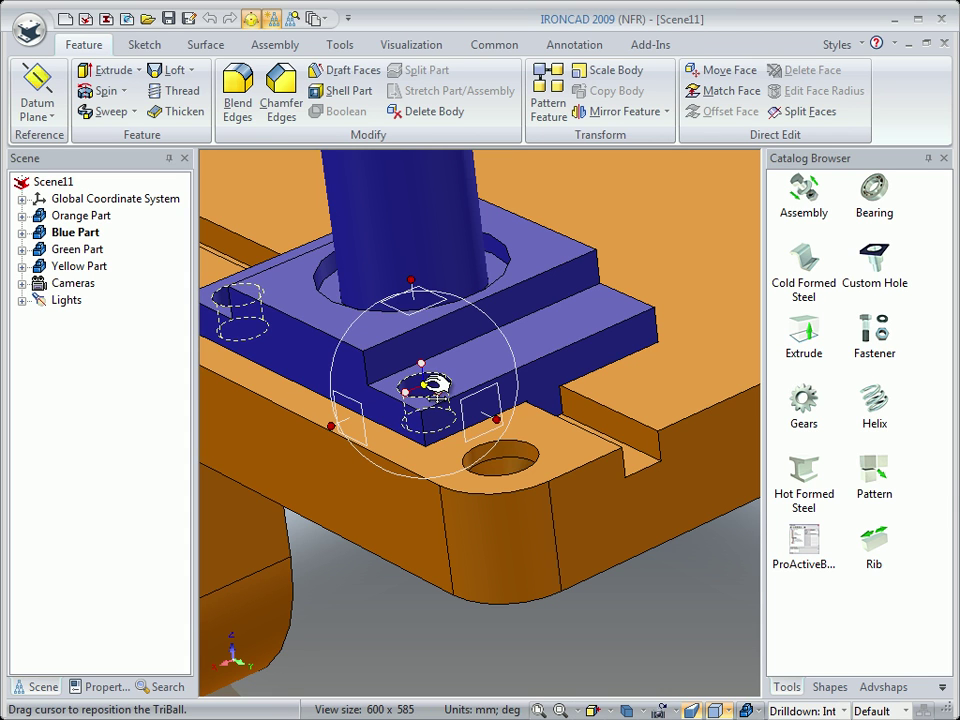
{"action": "left_click_drag", "start_coordinate": [433, 388], "coordinate": [545, 366]}
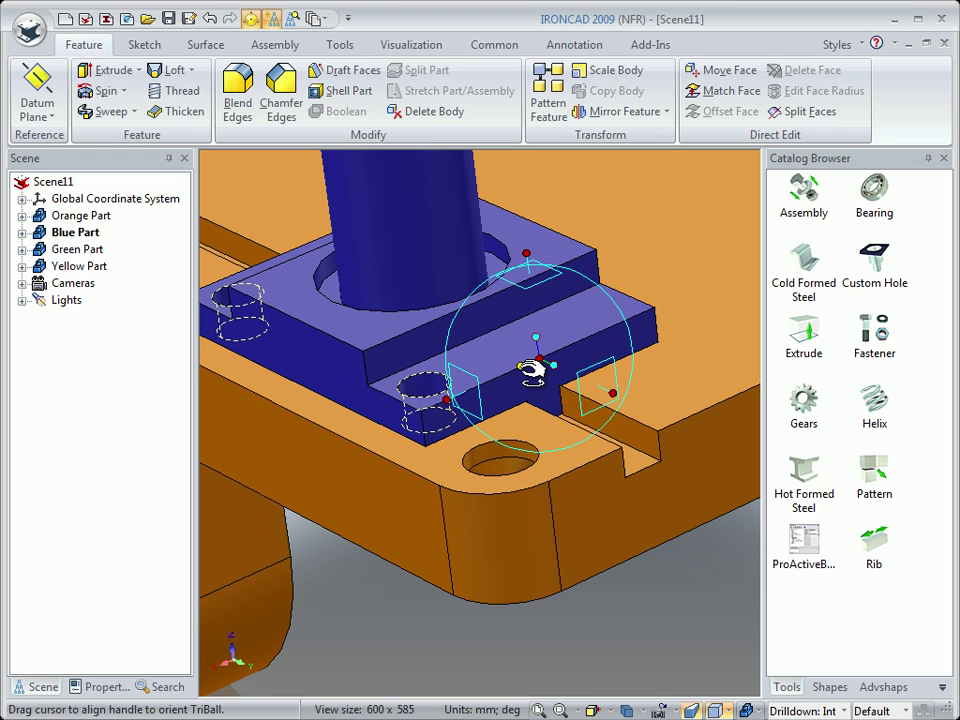
Step: Mirror a linked copy of the bracket hole onto the opposite flange, giving four holes, and fit the scene
{"action": "right_click", "coordinate": [521, 367]}
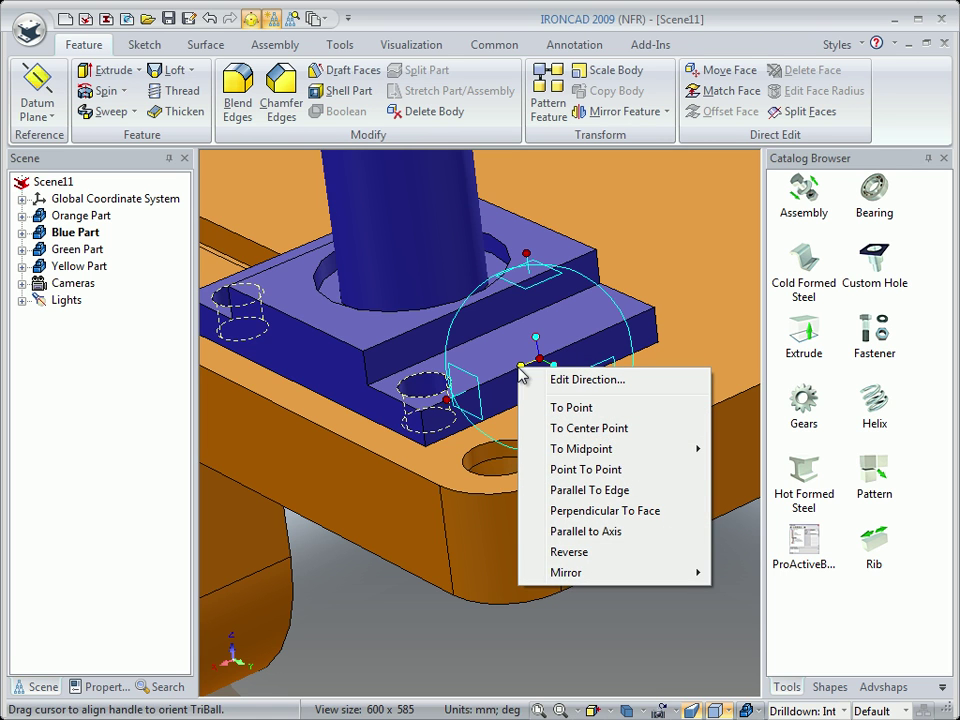
{"action": "mouse_move", "coordinate": [570, 574]}
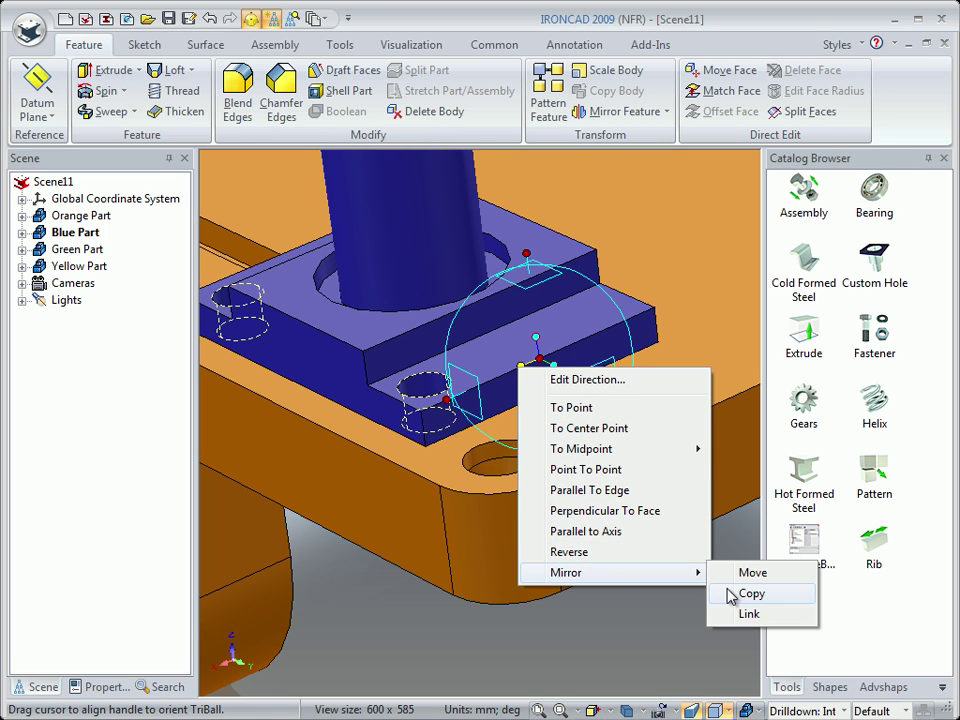
{"action": "left_click", "coordinate": [745, 612]}
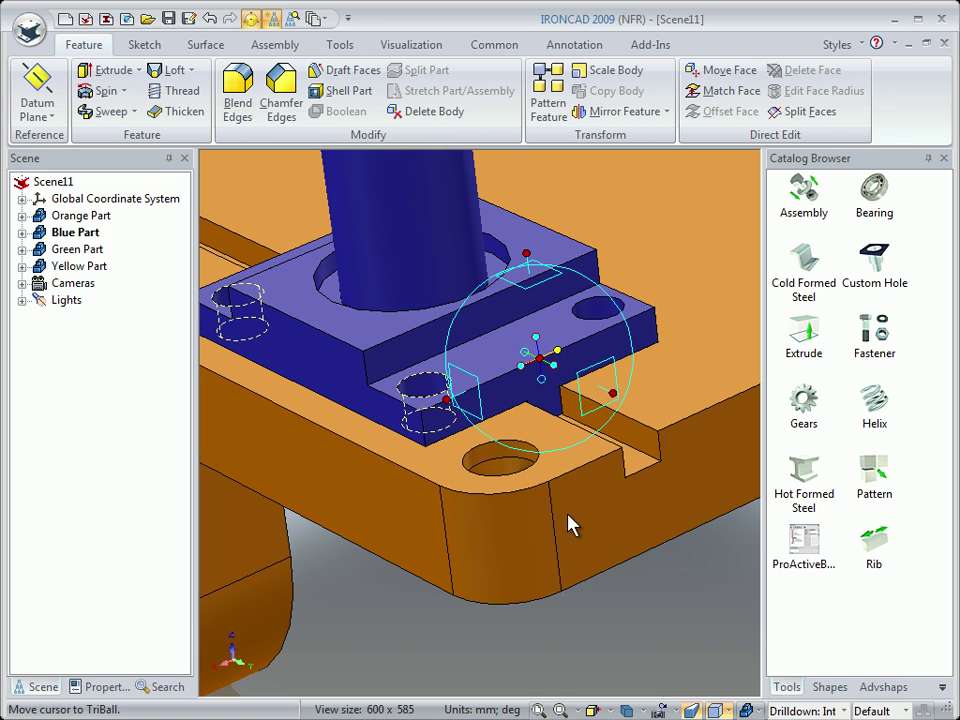
{"action": "key", "text": "space"}
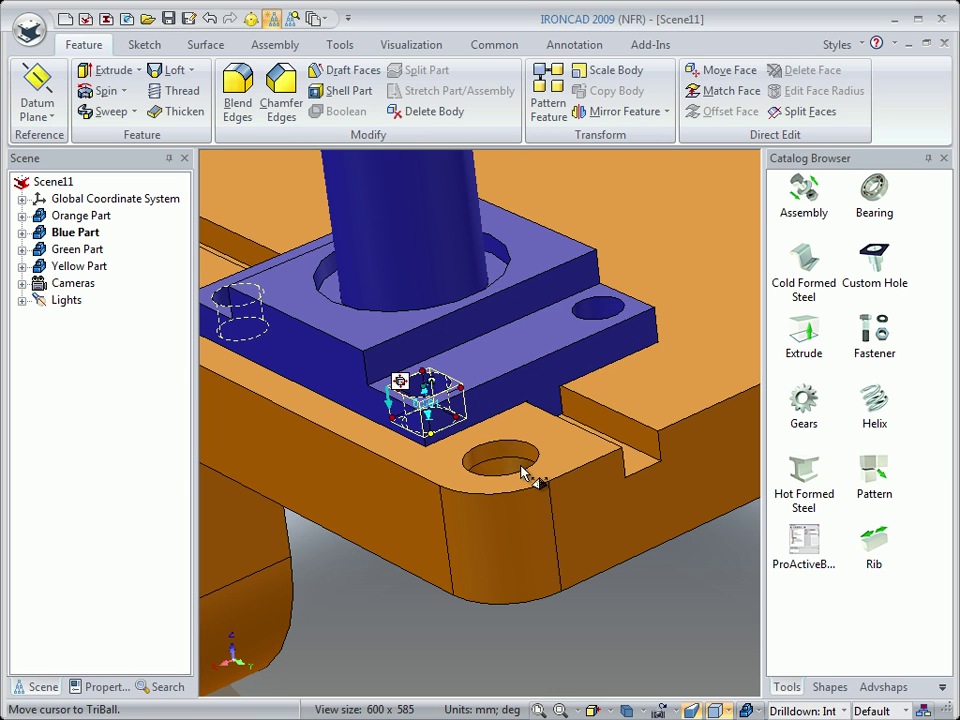
{"action": "left_click", "coordinate": [588, 627]}
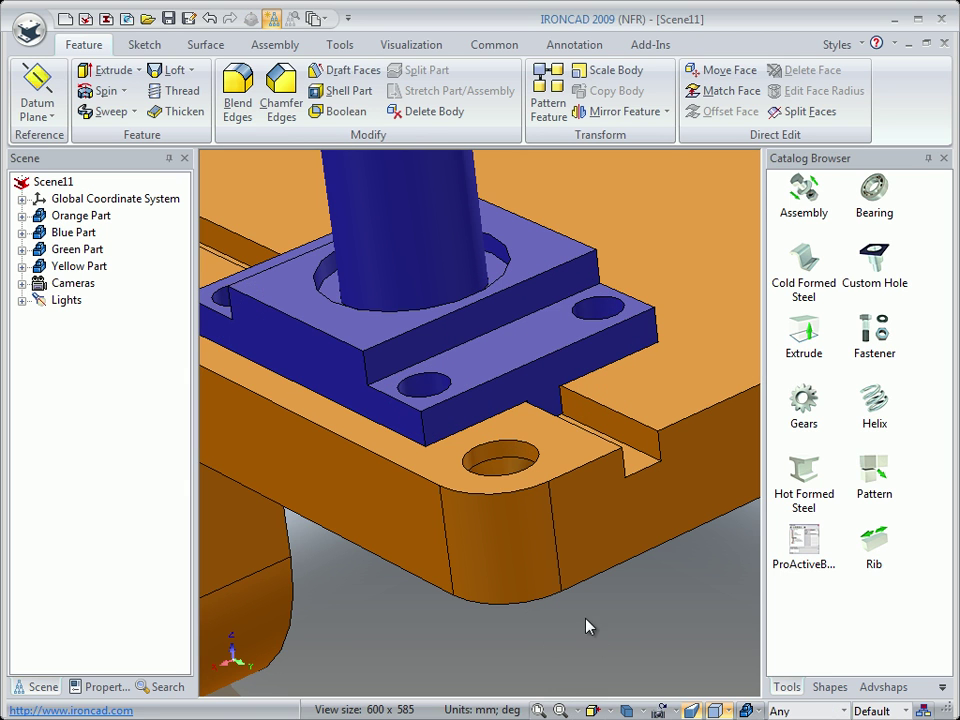
{"action": "left_click", "coordinate": [538, 710]}
Step: Orbit the view to inspect the whole assembly with the six-hole yellow disc and four-hole blue flange
{"action": "mouse_move", "coordinate": [480, 566]}
{"action": "middle_mouse_down"}
{"action": "mouse_move", "coordinate": [454, 564]}
{"action": "mouse_move", "coordinate": [493, 569]}
{"action": "middle_mouse_up"}
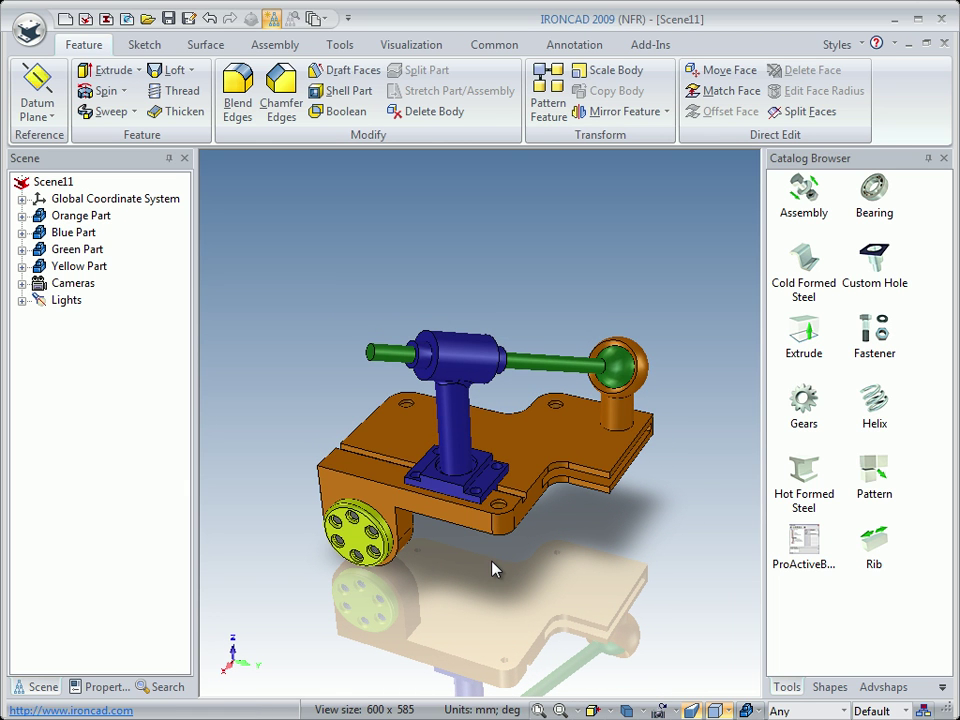